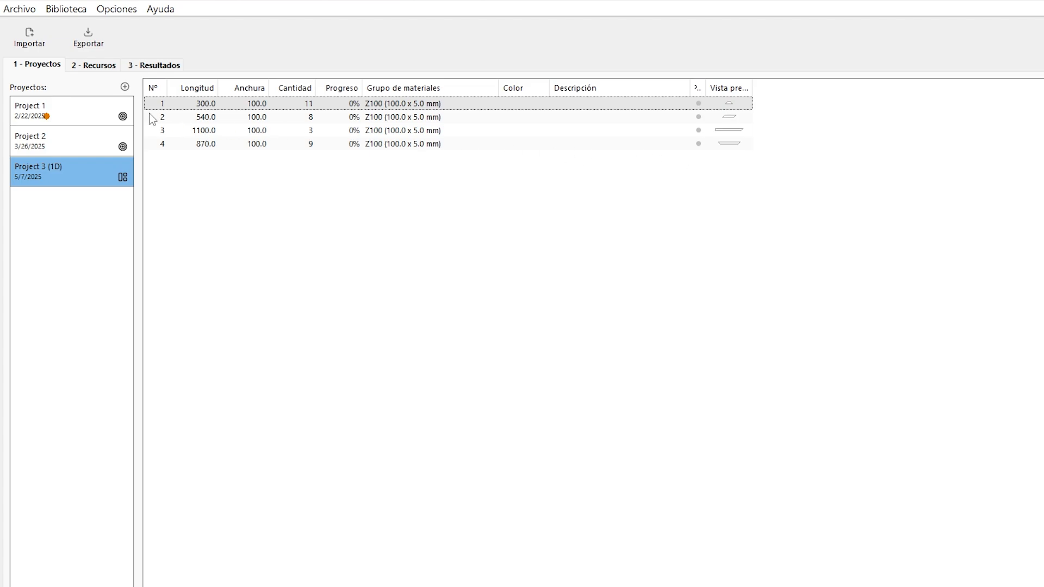
Review the end trim fields on both ends of the 6000 mm Z100 bar in the resources list.
{"action": "left_click", "coordinate": [95, 65]}
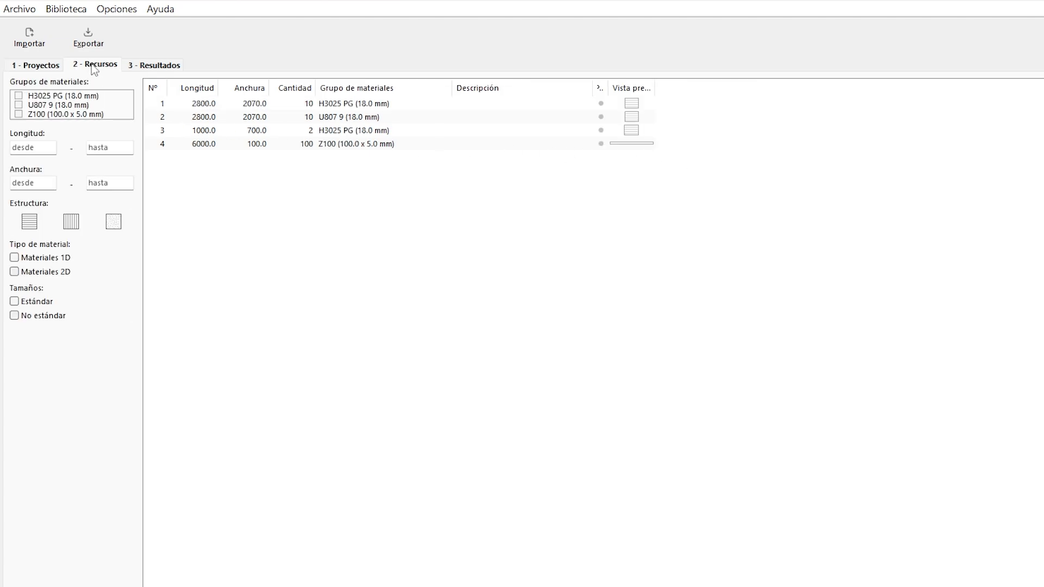
{"action": "double_click", "coordinate": [274, 144]}
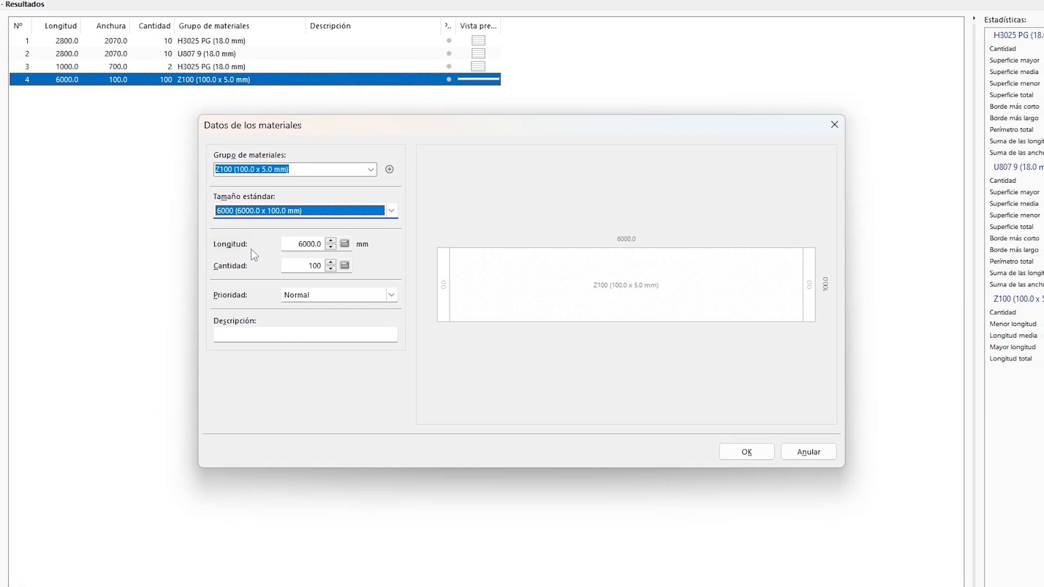
{"action": "left_click", "coordinate": [443, 296]}
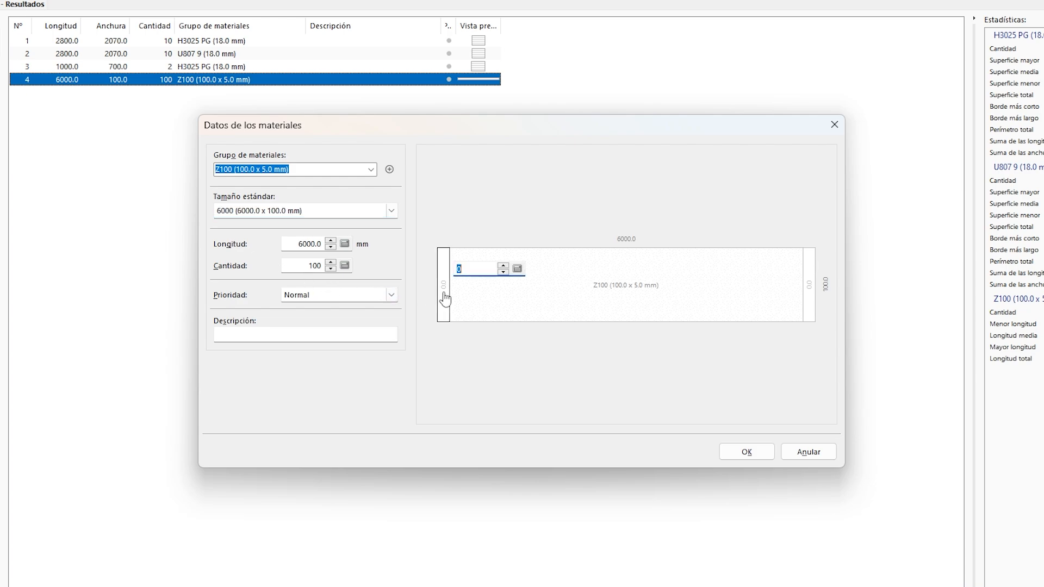
{"action": "left_click", "coordinate": [808, 306]}
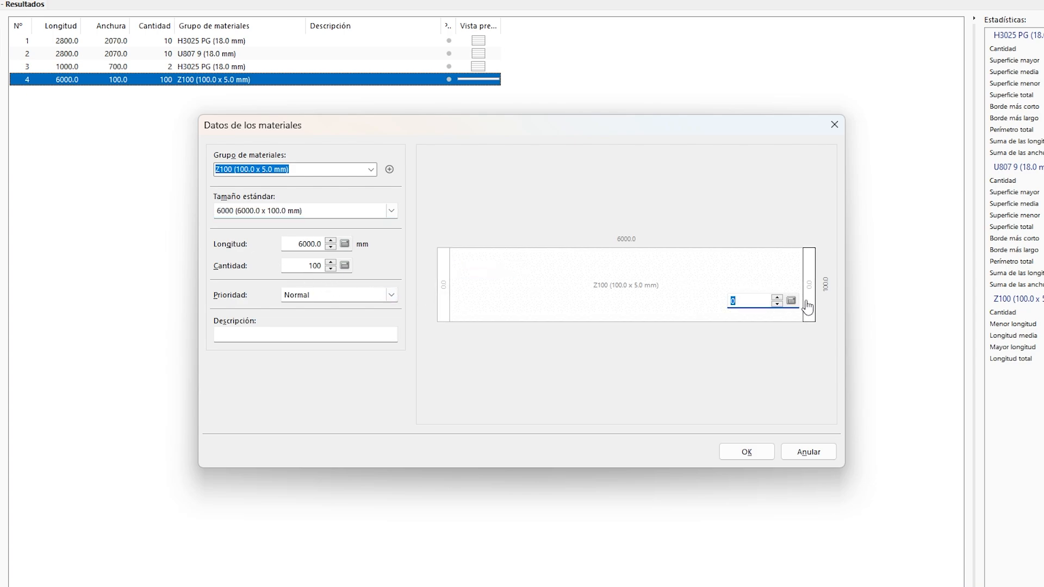
{"action": "left_click", "coordinate": [758, 453]}
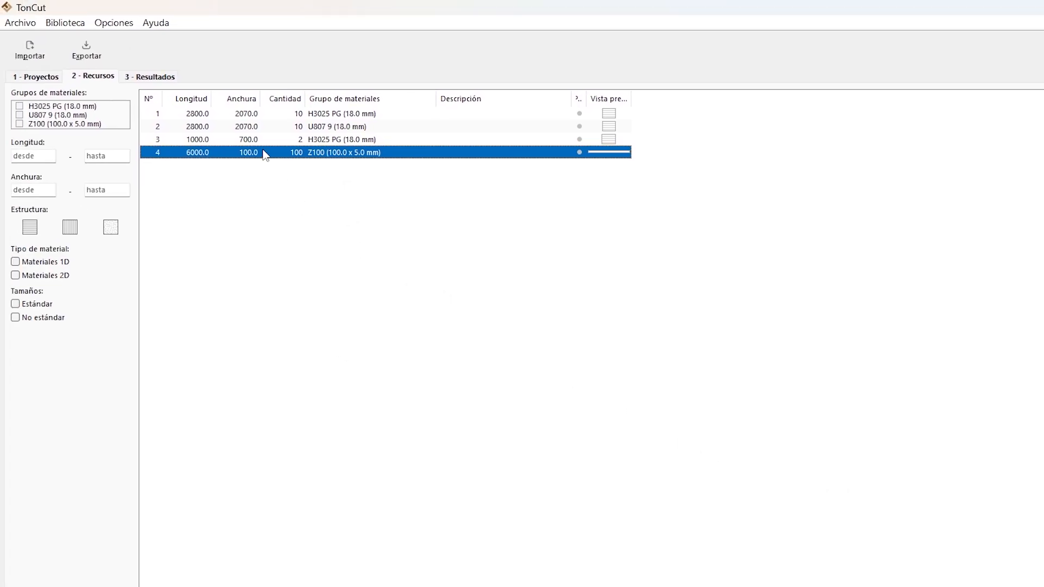
Check the Z100 material group's material type and assigned cutting machine, leaving its settings as they are.
{"action": "right_click", "coordinate": [133, 80]}
{"action": "left_click", "coordinate": [325, 248]}
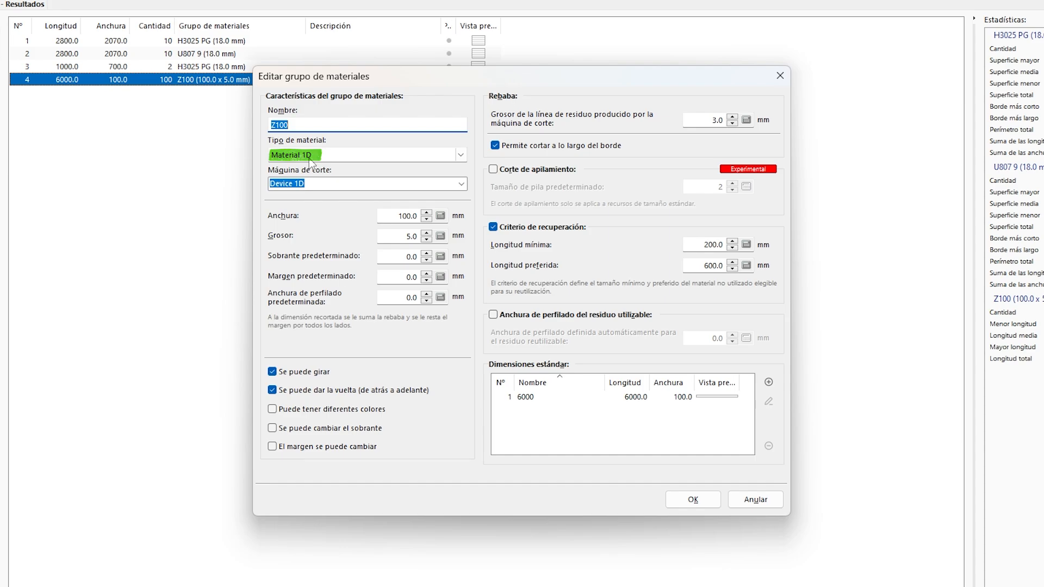
{"action": "left_click", "coordinate": [299, 189]}
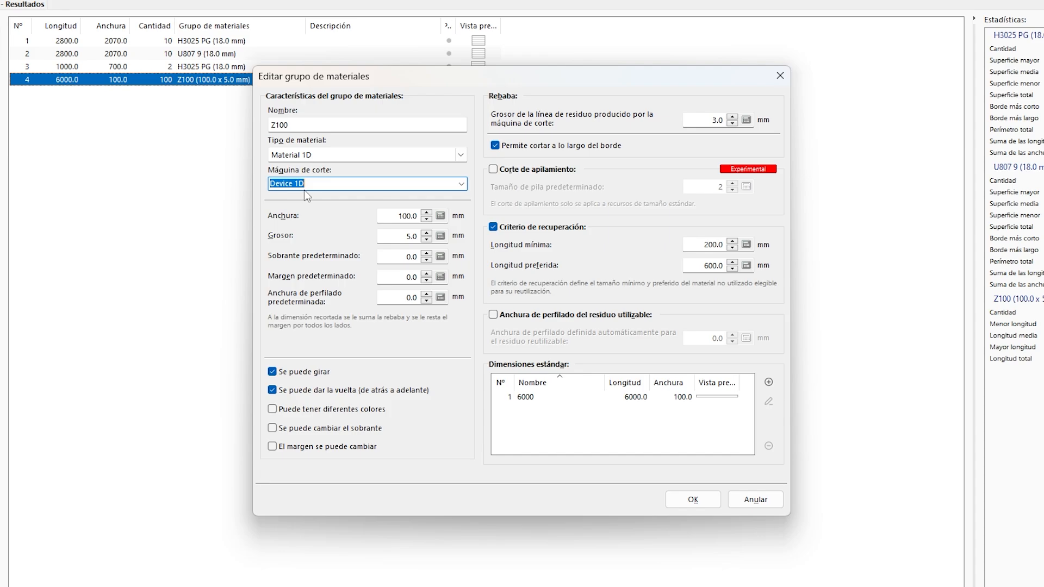
{"action": "left_click", "coordinate": [777, 76]}
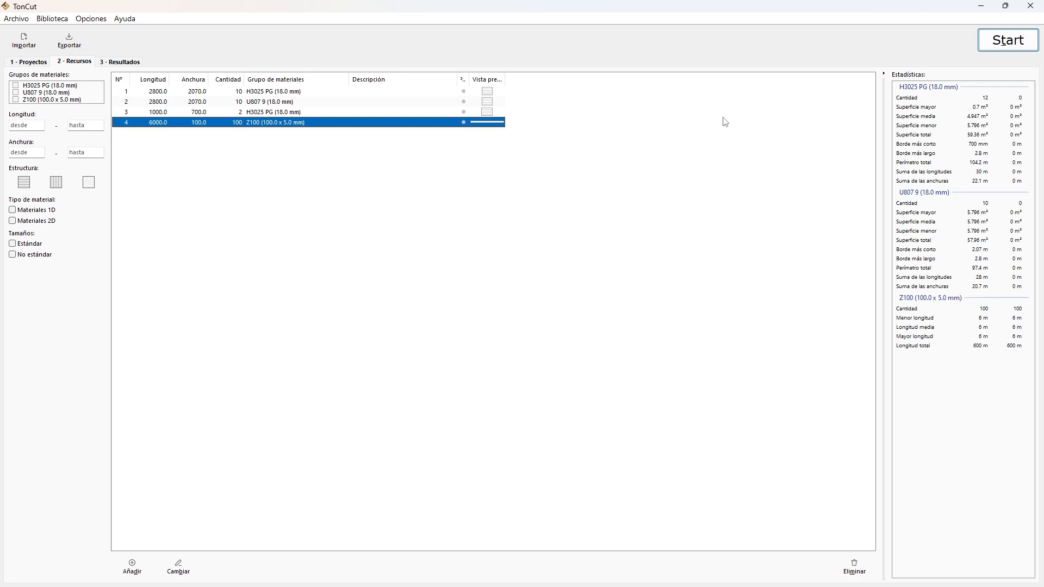
Run the cutting optimization and go through the bar layouts of the selected AI result, closing without accepting it.
{"action": "left_click", "coordinate": [1003, 48]}
{"action": "left_click", "coordinate": [615, 454]}
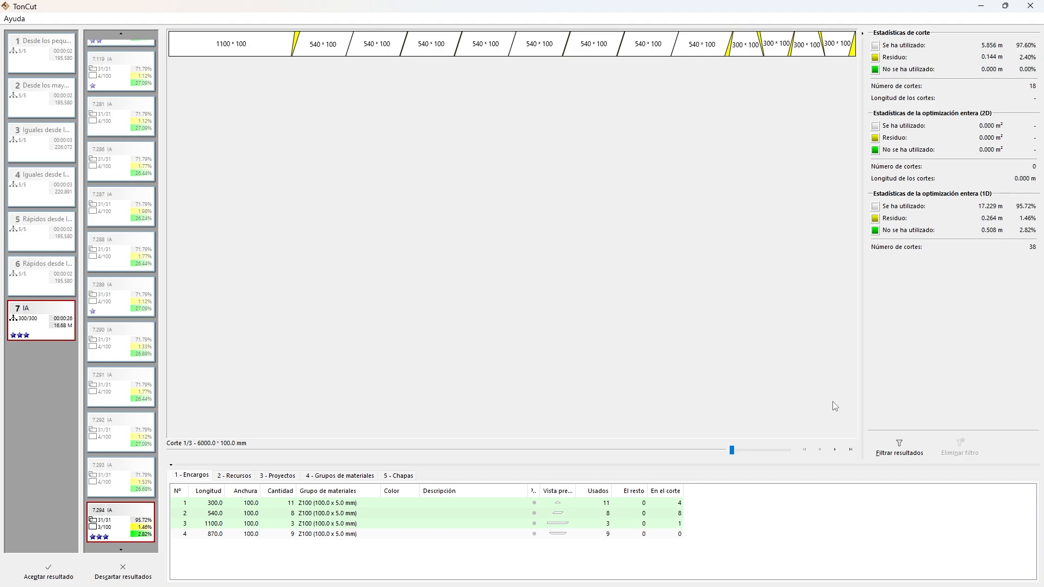
{"action": "left_click", "coordinate": [833, 450]}
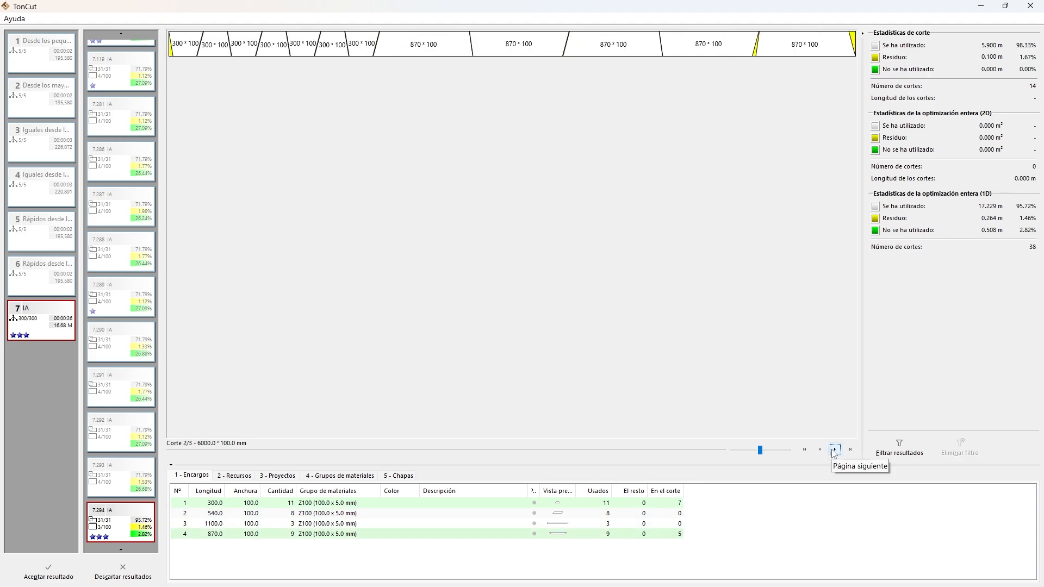
{"action": "left_click", "coordinate": [835, 451]}
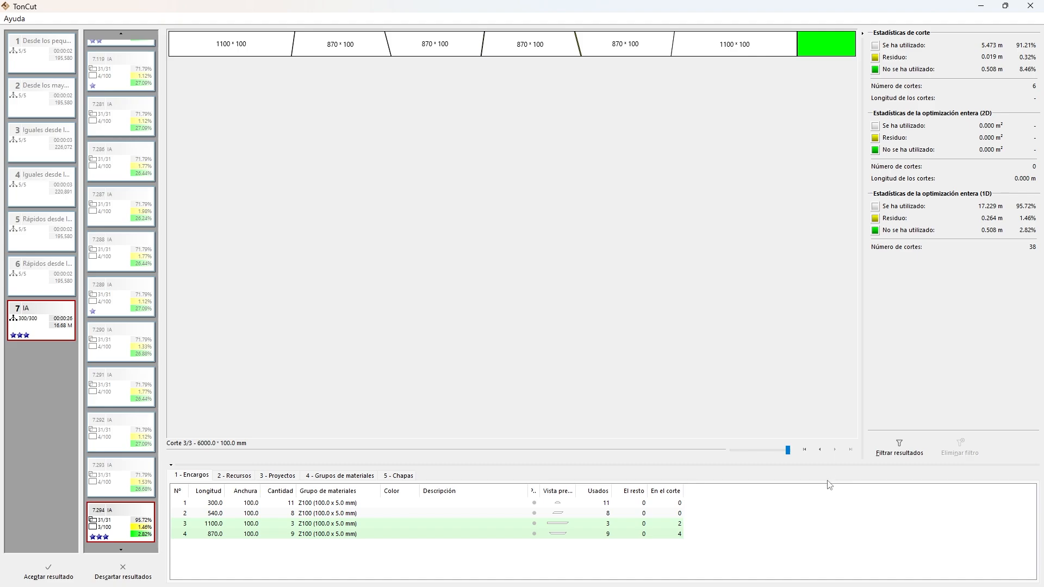
{"action": "left_click", "coordinate": [133, 571]}
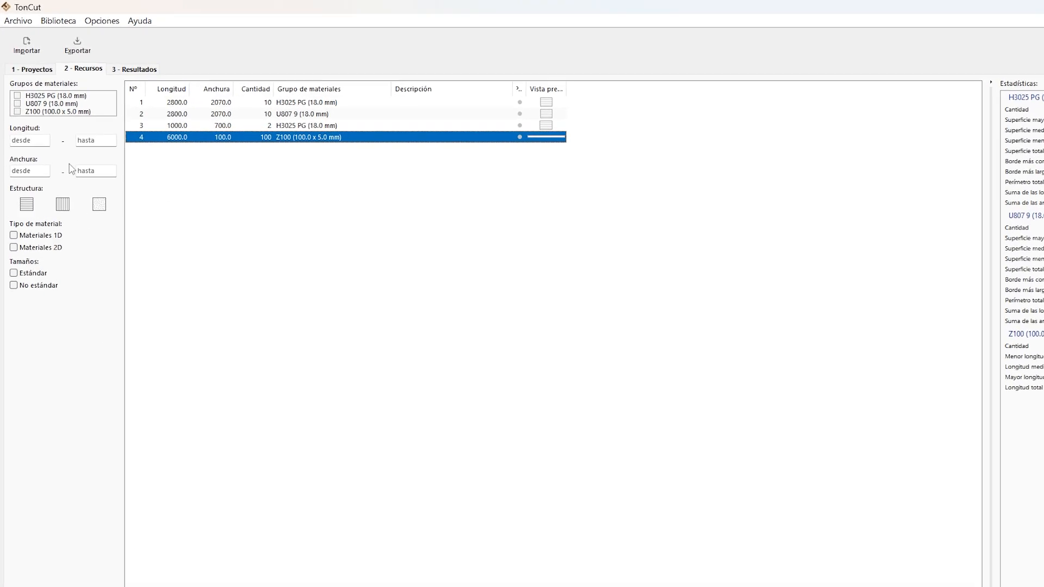
In the machine settings for Device 1D, switch mitre cutting (Corte de ingletes) off and back on.
{"action": "left_click", "coordinate": [55, 22]}
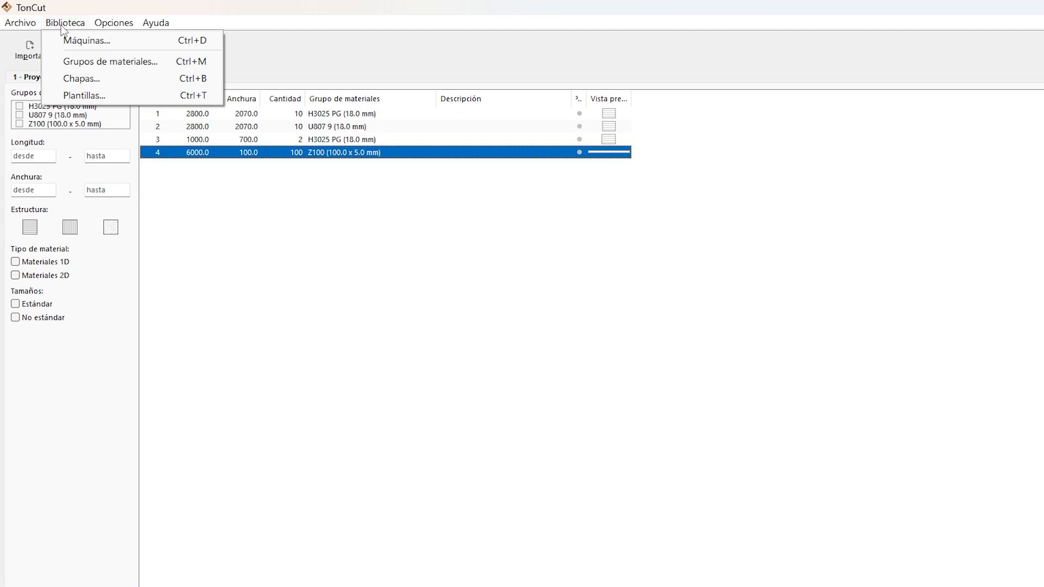
{"action": "left_click", "coordinate": [80, 38]}
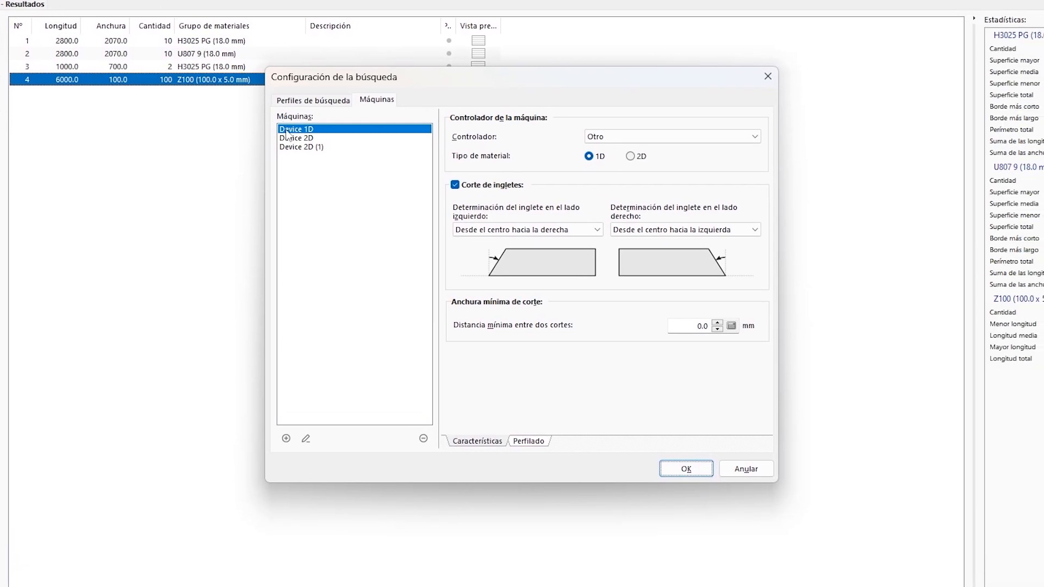
{"action": "left_click", "coordinate": [455, 185]}
{"action": "left_click", "coordinate": [455, 185]}
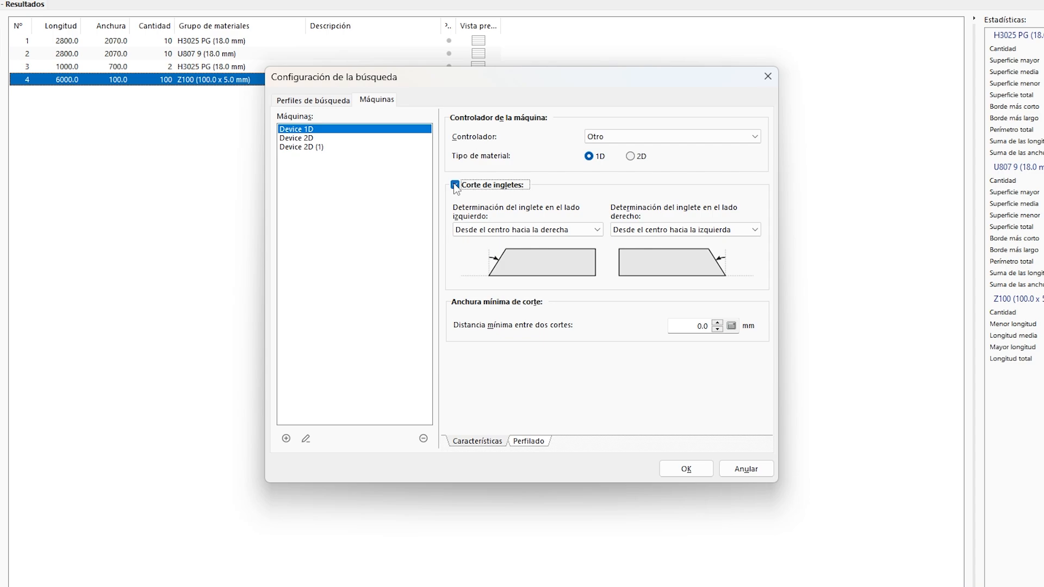
{"action": "left_click", "coordinate": [455, 186]}
{"action": "left_click", "coordinate": [455, 185]}
Review the available mitre determination options for the left and right sides of Device 1D.
{"action": "left_click", "coordinate": [597, 233]}
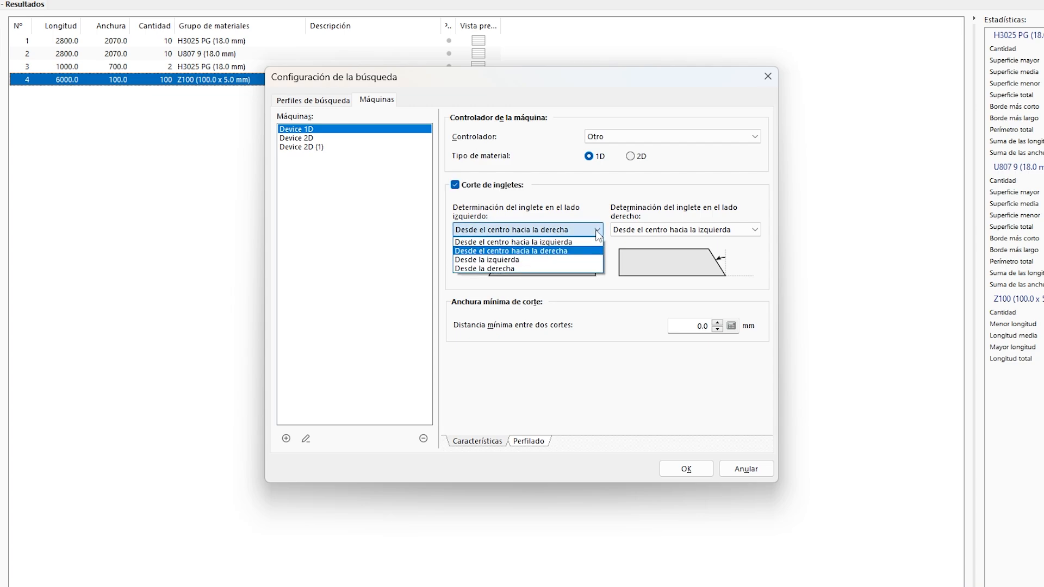
{"action": "left_click", "coordinate": [598, 232]}
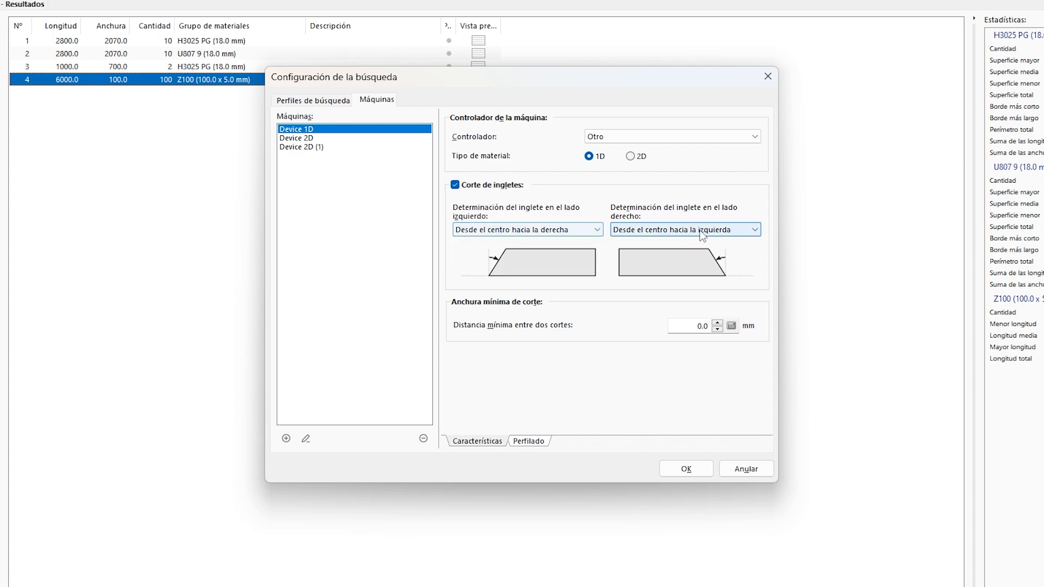
{"action": "left_click", "coordinate": [756, 230]}
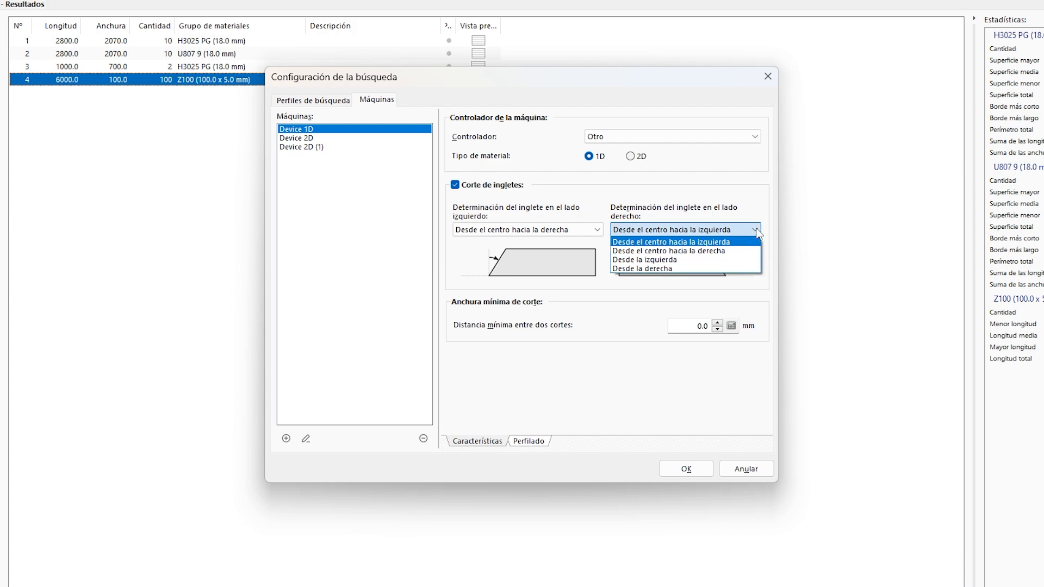
{"action": "left_click", "coordinate": [758, 232]}
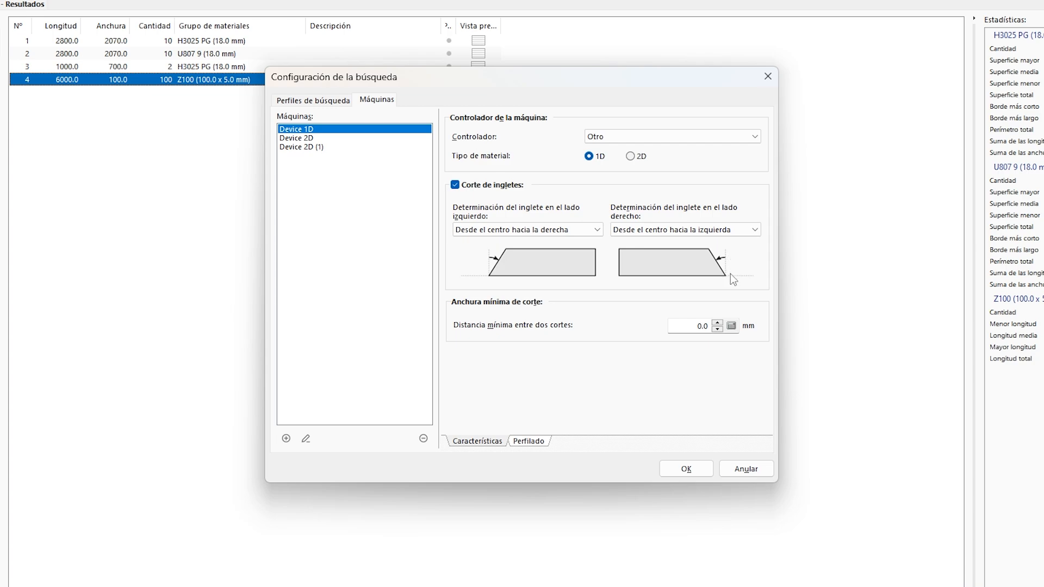
Try "Desde la izquierda" for Device 1D's right-side mitre, switch back to "Desde el centro hacia la izquierda" and discard the machine settings changes.
{"action": "left_click", "coordinate": [741, 230]}
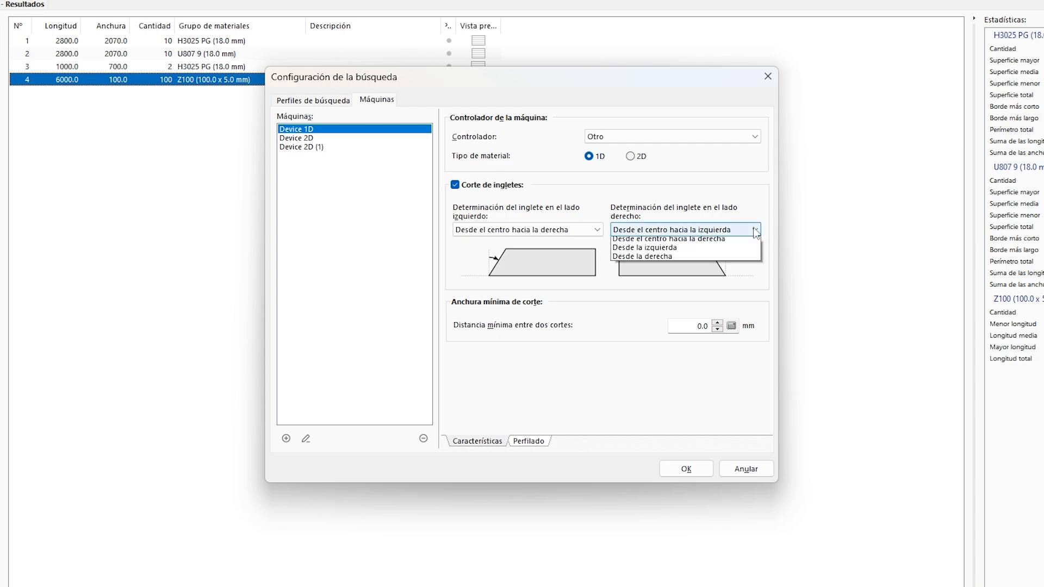
{"action": "left_click", "coordinate": [683, 259]}
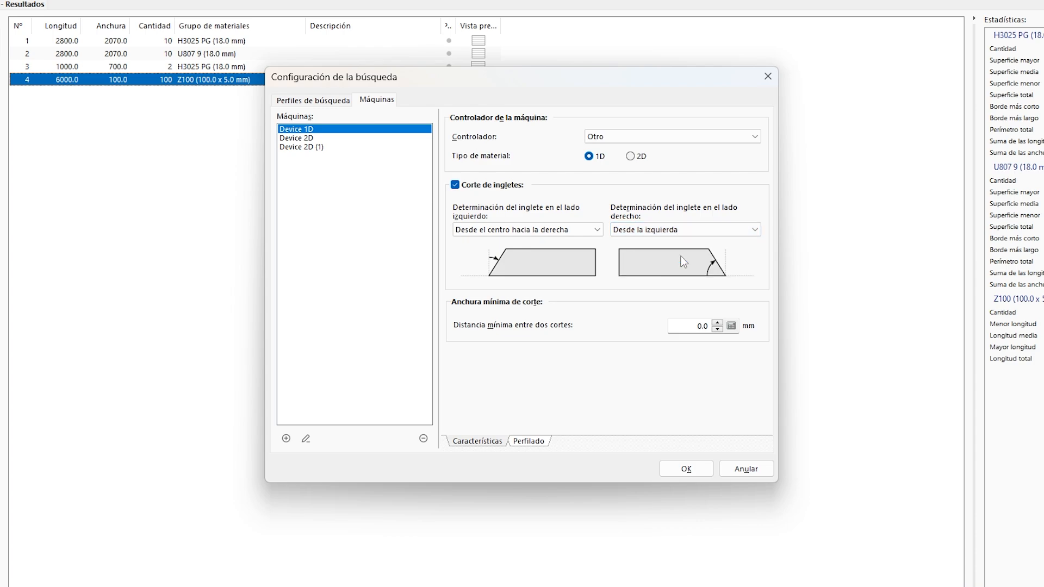
{"action": "left_click", "coordinate": [752, 231]}
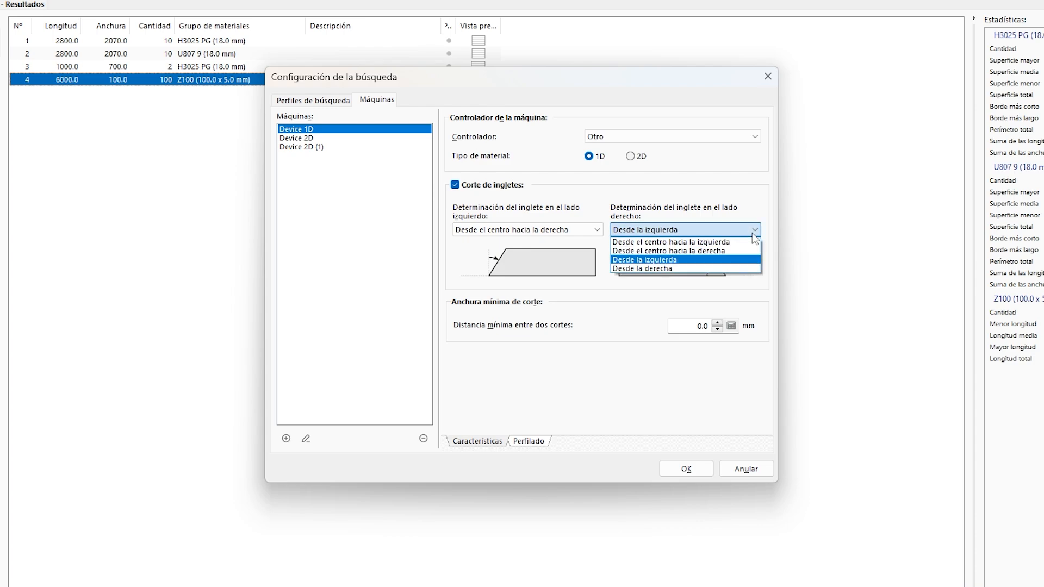
{"action": "left_click", "coordinate": [715, 243]}
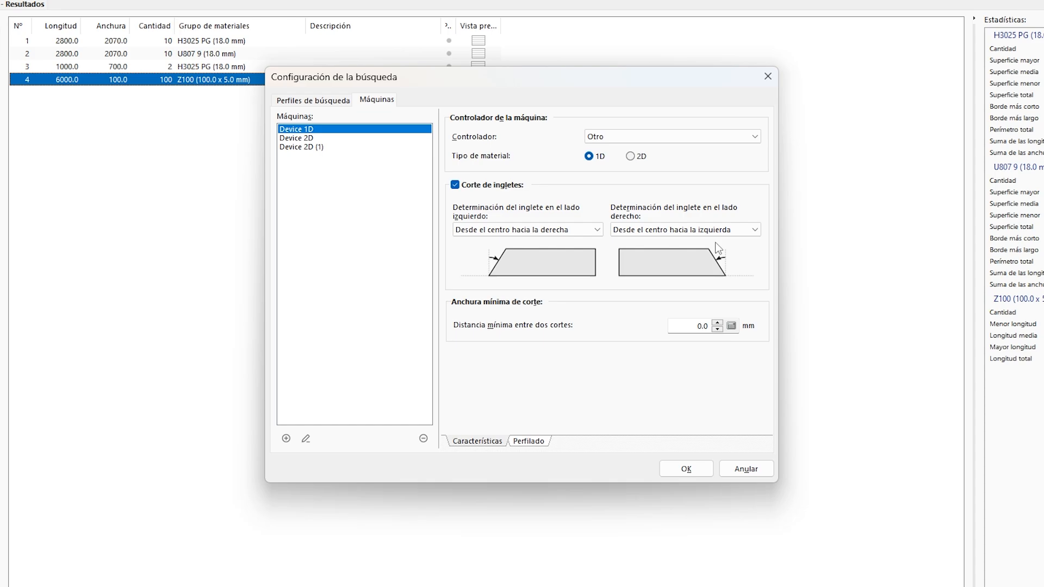
{"action": "left_click", "coordinate": [743, 471]}
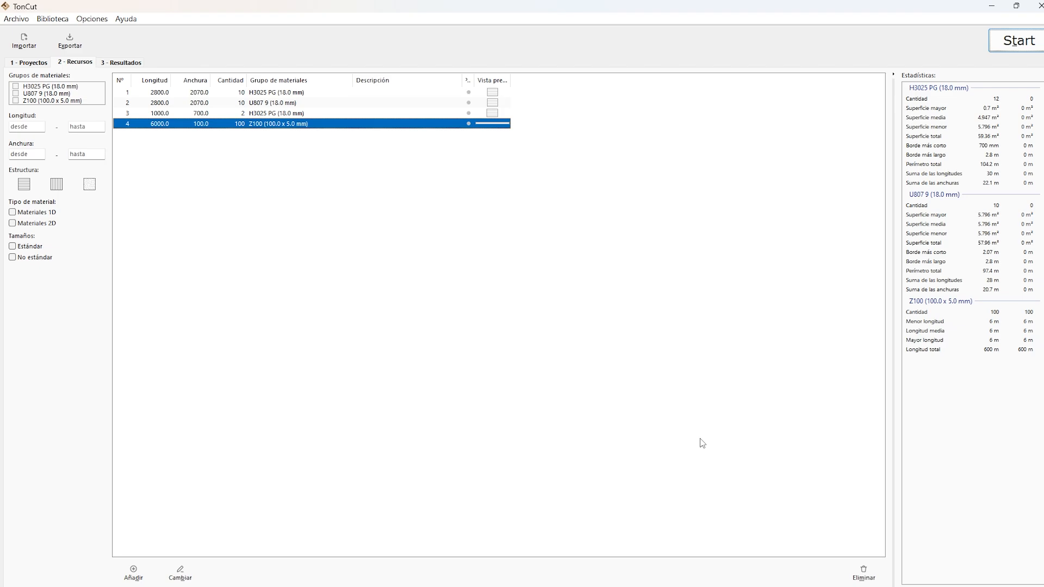
Review the left and right mitre determination options among the program's general dimension settings.
{"action": "left_click", "coordinate": [115, 24]}
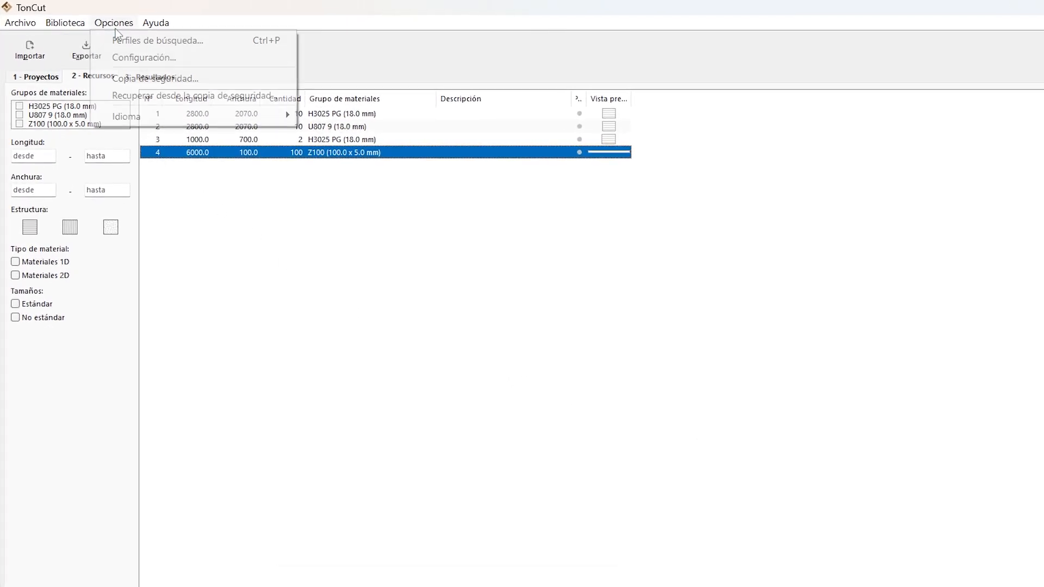
{"action": "left_click", "coordinate": [138, 58]}
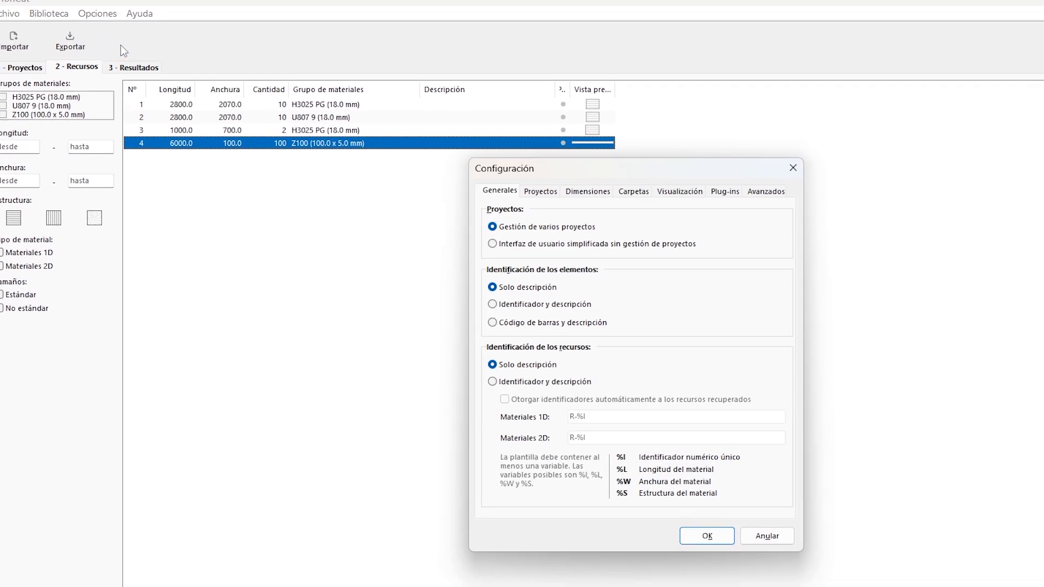
{"action": "left_click", "coordinate": [479, 129]}
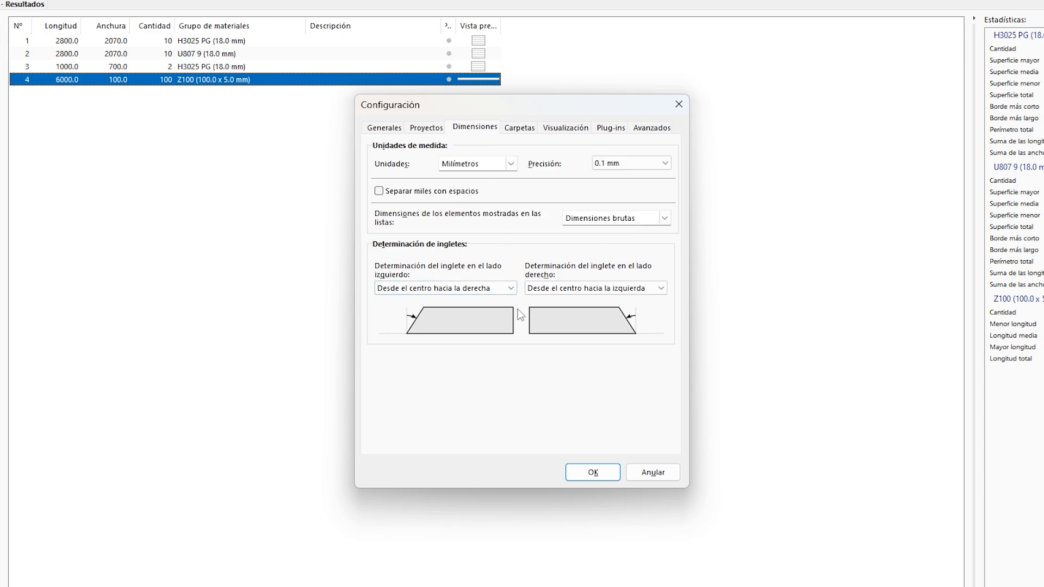
{"action": "left_click", "coordinate": [512, 288]}
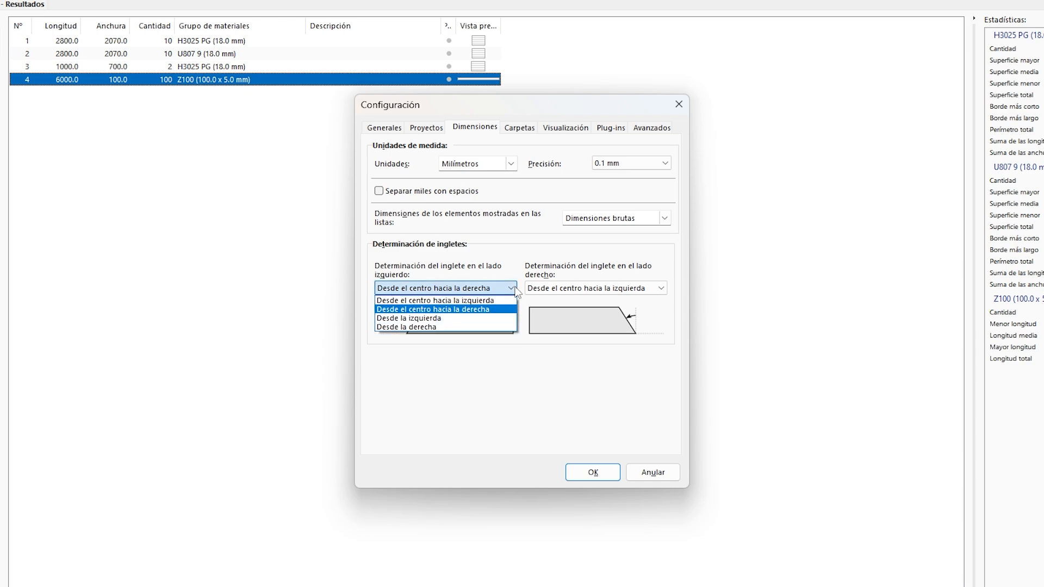
{"action": "left_click", "coordinate": [515, 287]}
{"action": "left_click", "coordinate": [664, 286]}
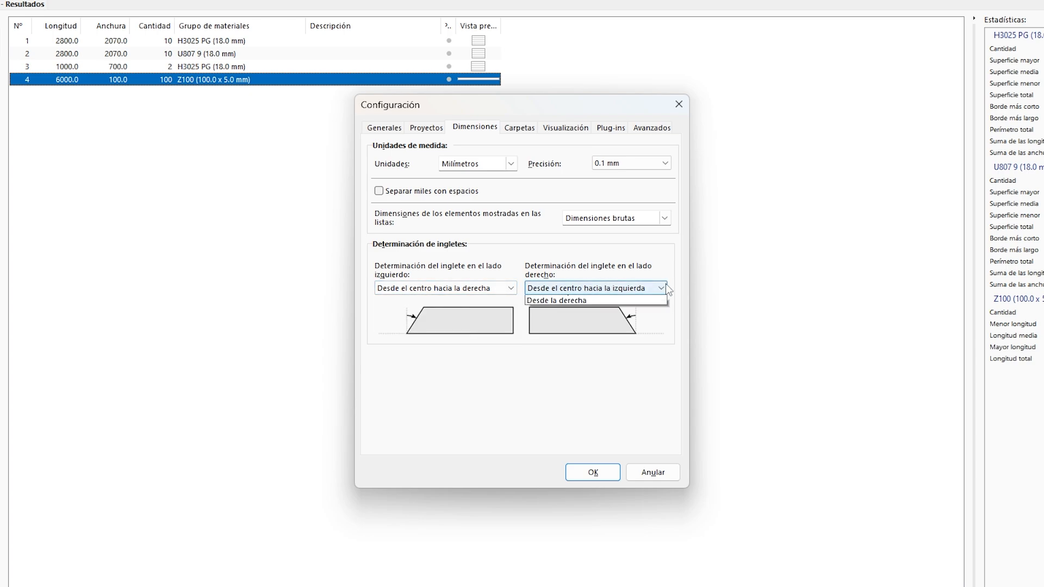
{"action": "left_click", "coordinate": [665, 285]}
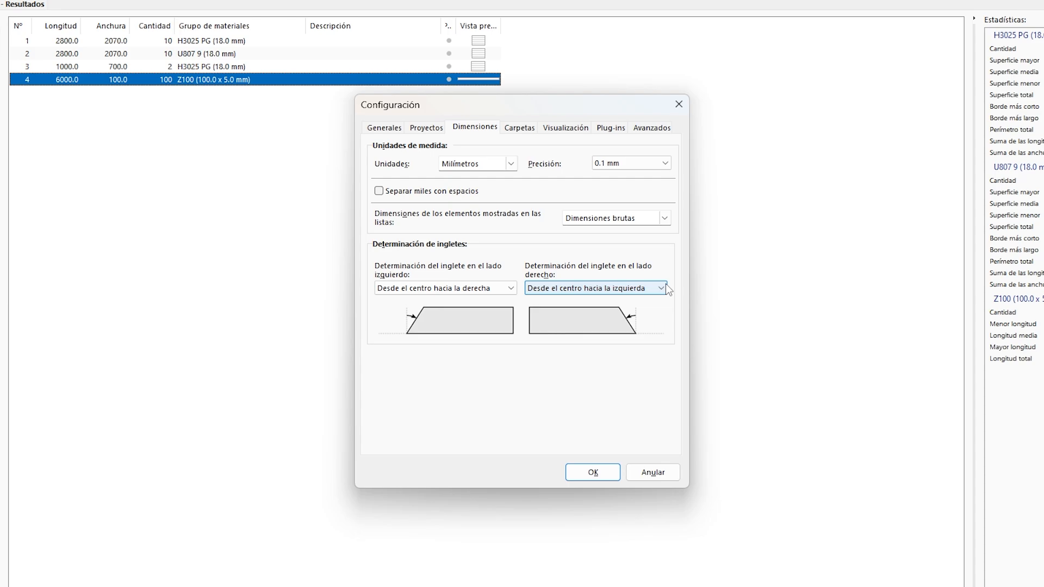
{"action": "left_click", "coordinate": [593, 472]}
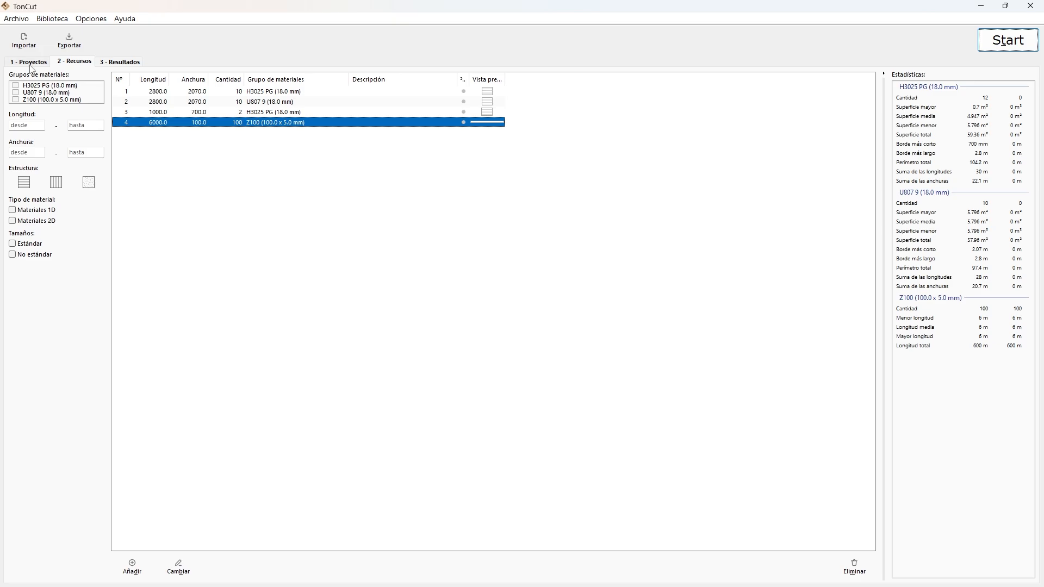
Open the 870 mm element of Project 3 (1D) and set its left-end mitre angle to 20°.
{"action": "left_click", "coordinate": [30, 63]}
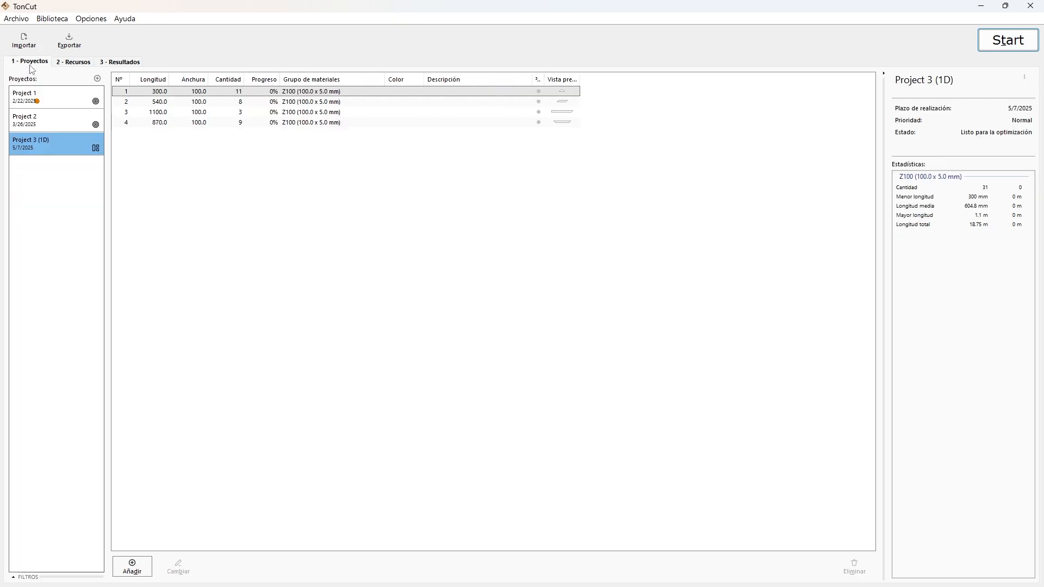
{"action": "double_click", "coordinate": [217, 124]}
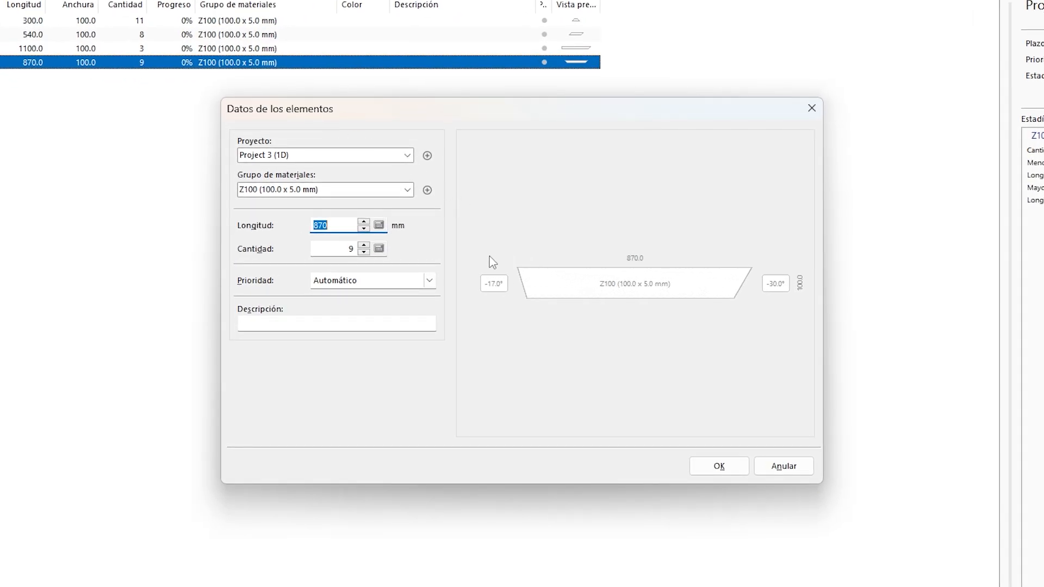
{"action": "left_click", "coordinate": [497, 284]}
{"action": "left_click", "coordinate": [558, 264]}
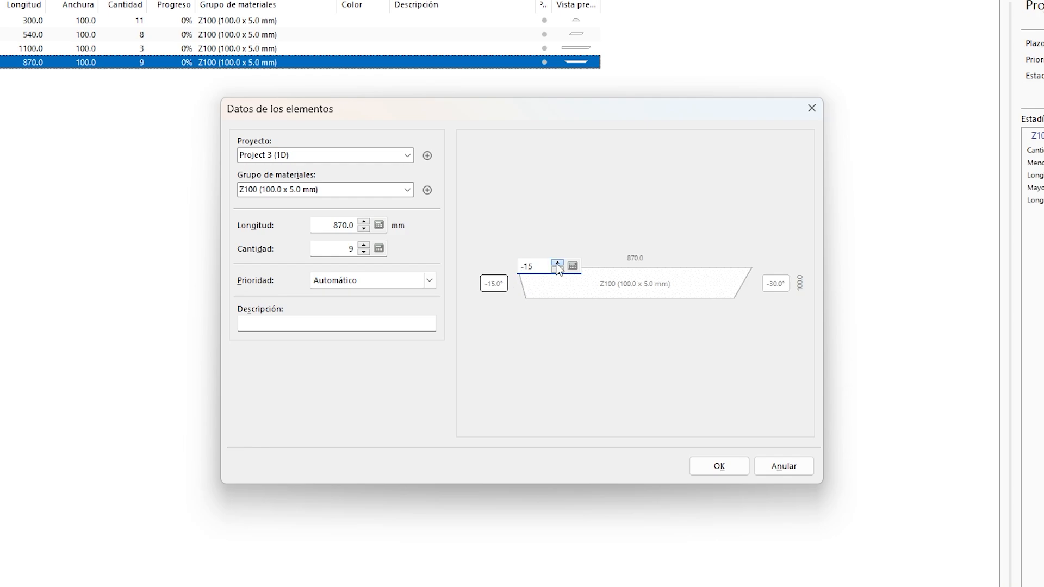
{"action": "left_click", "coordinate": [558, 271]}
{"action": "left_click_drag", "start_coordinate": [536, 265], "coordinate": [520, 266]}
{"action": "type", "text": "0"}
{"action": "key", "text": "BackSpace"}
{"action": "type", "text": "20"}
{"action": "key", "text": "Return"}
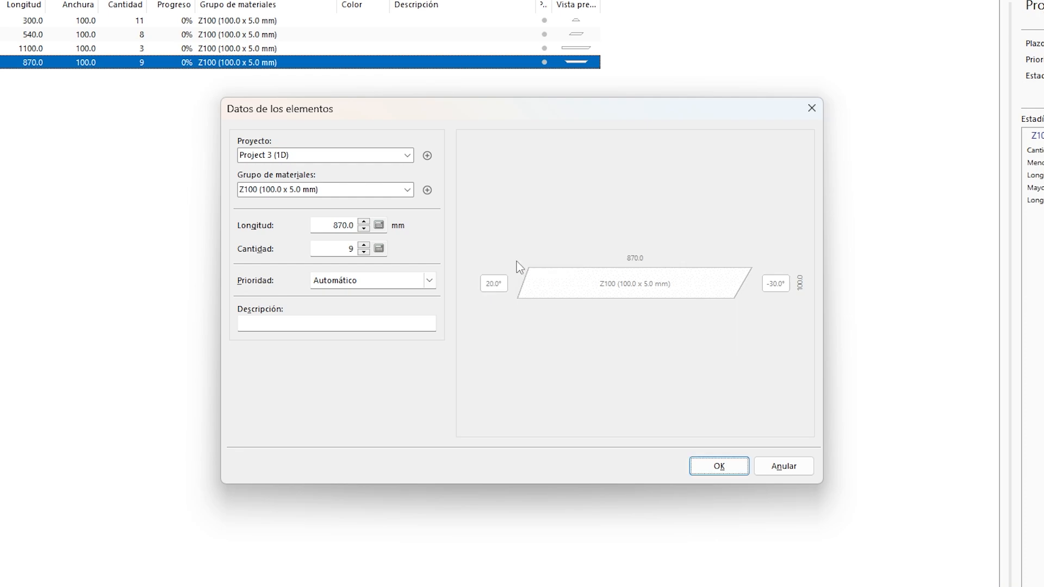
Set the 870 mm element's left-end mitre angle to -17° and save the element data.
{"action": "left_click", "coordinate": [494, 283]}
{"action": "type", "text": "-"}
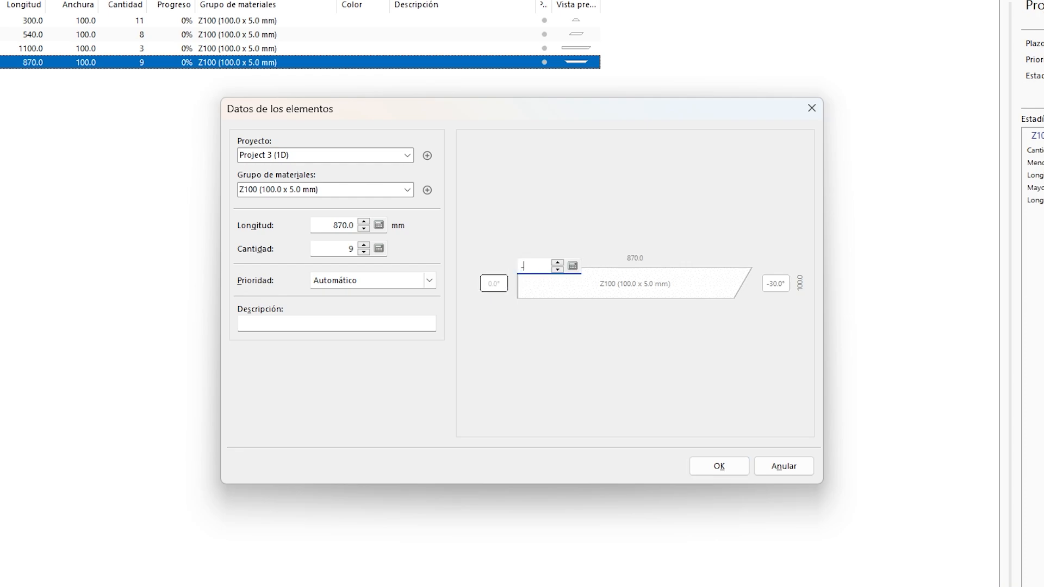
{"action": "type", "text": "17"}
{"action": "key", "text": "Return"}
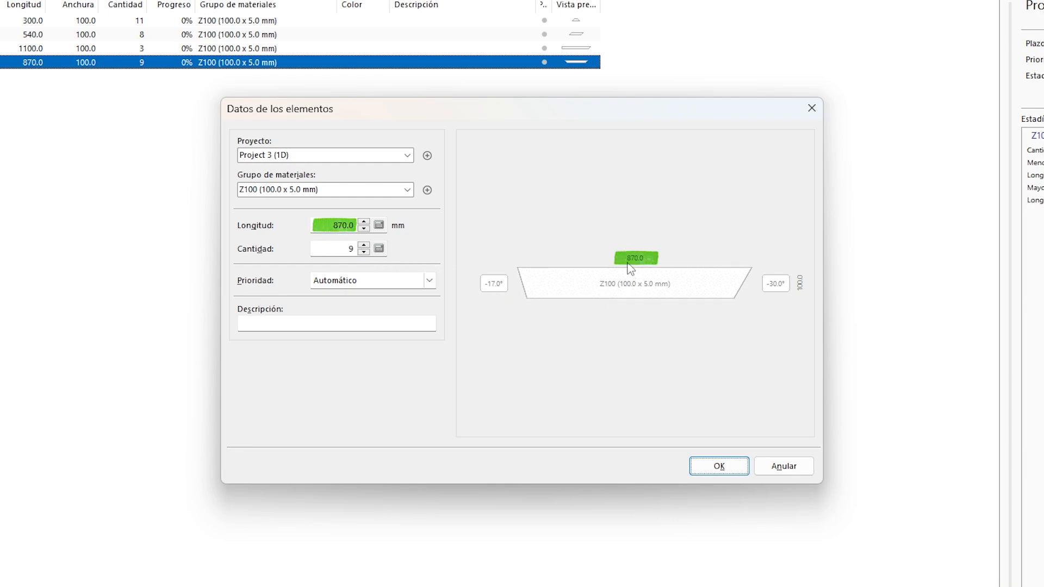
{"action": "left_click", "coordinate": [710, 463]}
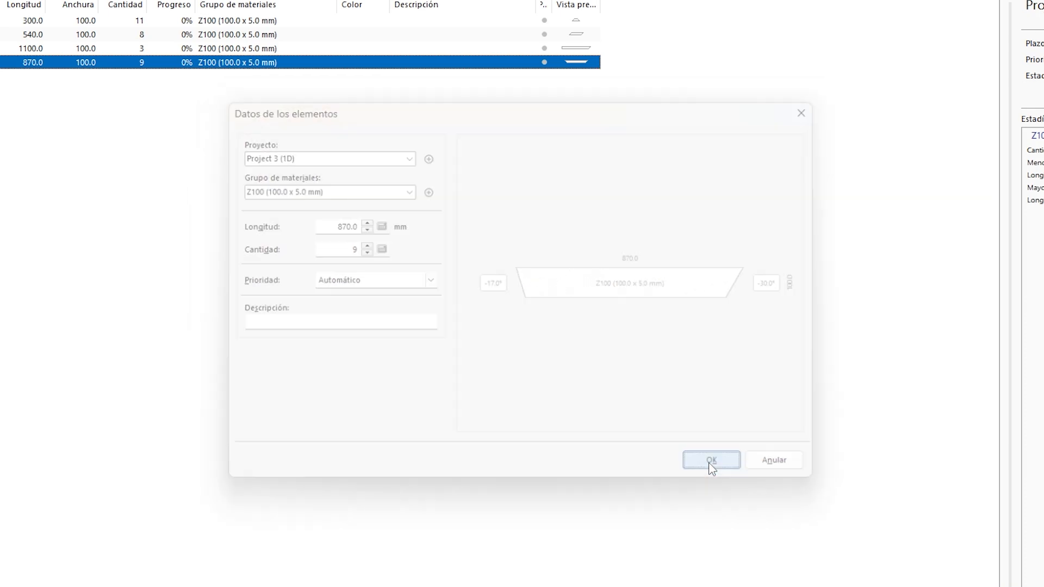
Disable mitre cutting (Corte de ingletes) for the machine Device 1D and save the machine settings.
{"action": "left_click", "coordinate": [73, 23]}
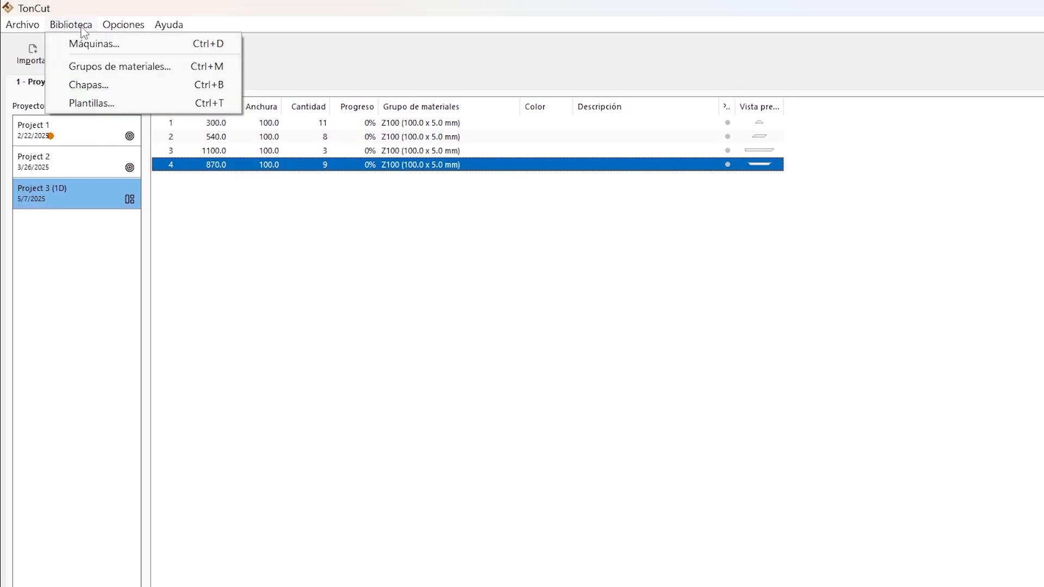
{"action": "left_click", "coordinate": [97, 42]}
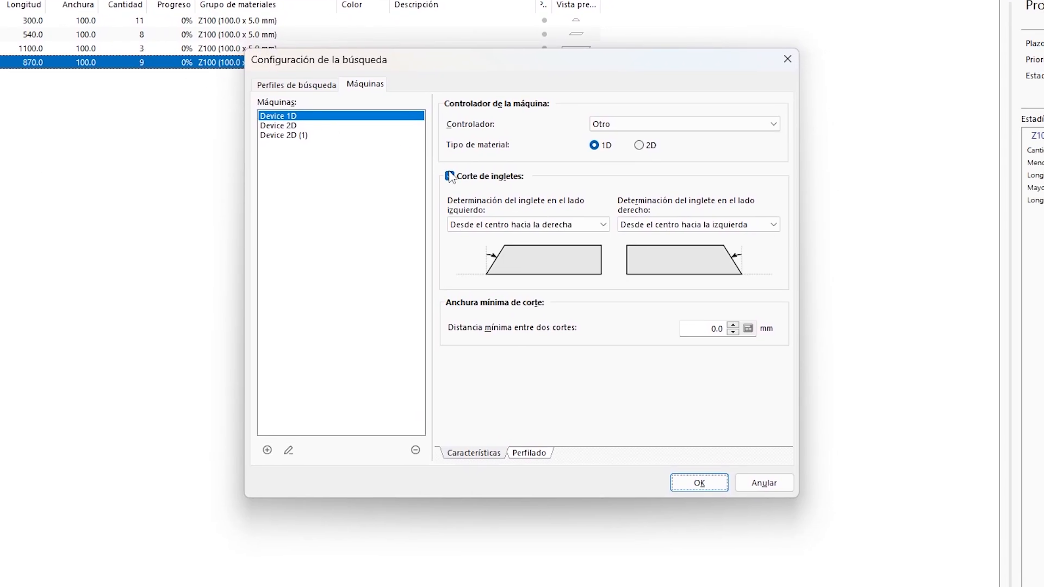
{"action": "left_click", "coordinate": [535, 224]}
{"action": "left_click", "coordinate": [686, 480]}
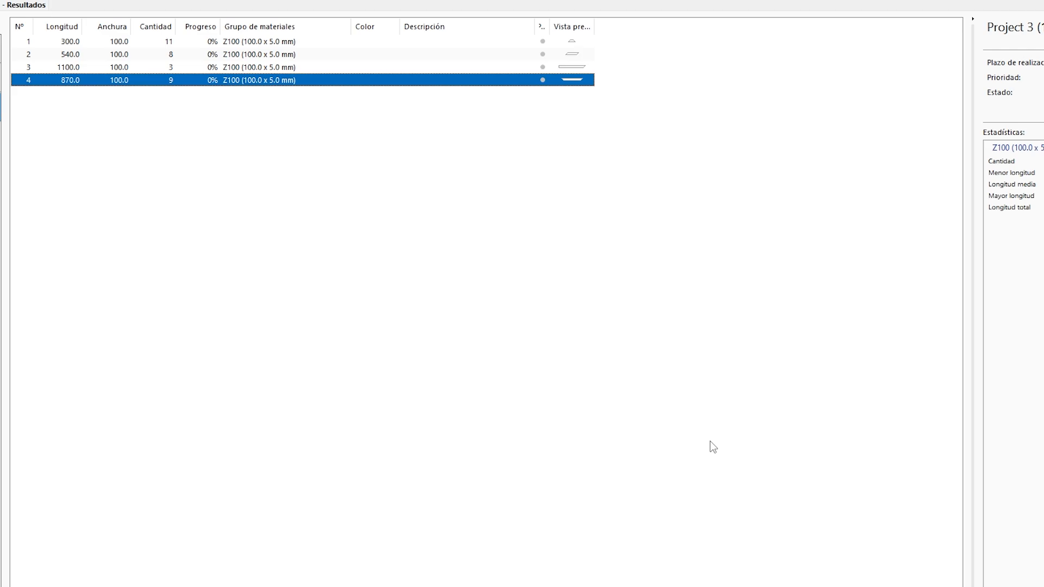
Run the optimization for all projects and material groups with the "Menor residuo" criterion, and interrupt the search before it ends.
{"action": "left_click", "coordinate": [1007, 41]}
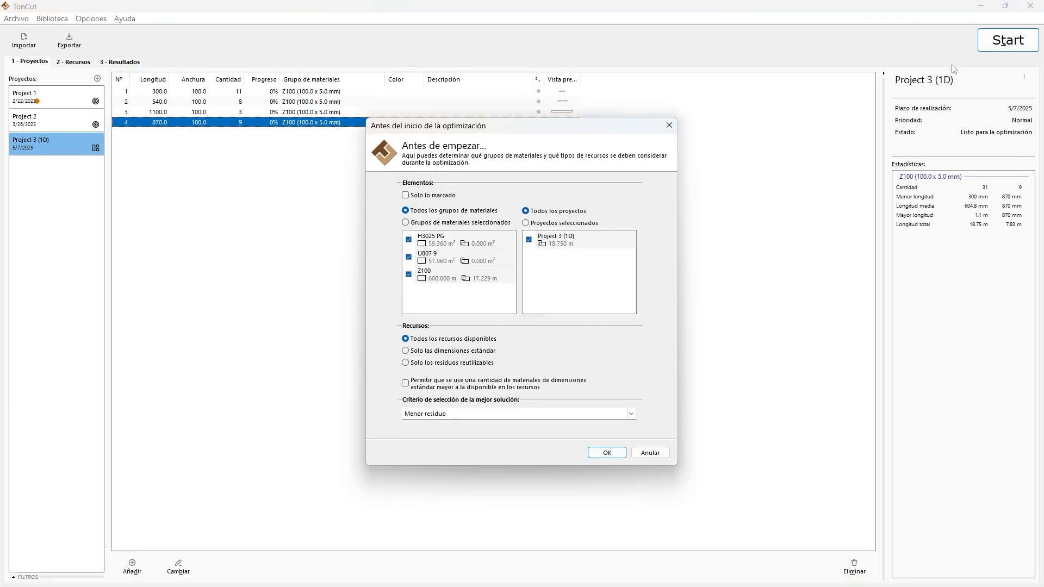
{"action": "left_click", "coordinate": [603, 453]}
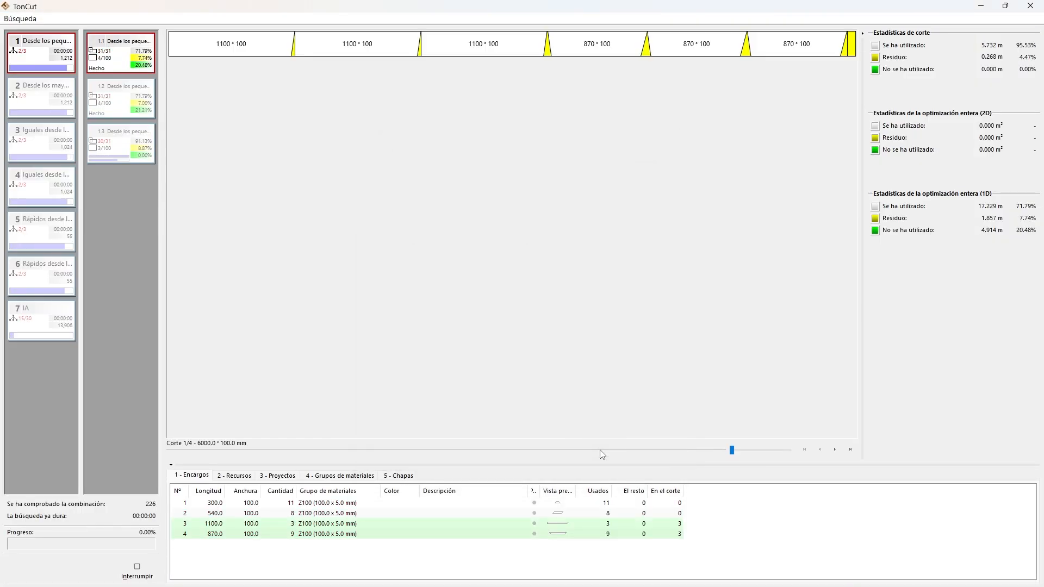
{"action": "left_click", "coordinate": [137, 569]}
{"action": "left_click", "coordinate": [520, 343]}
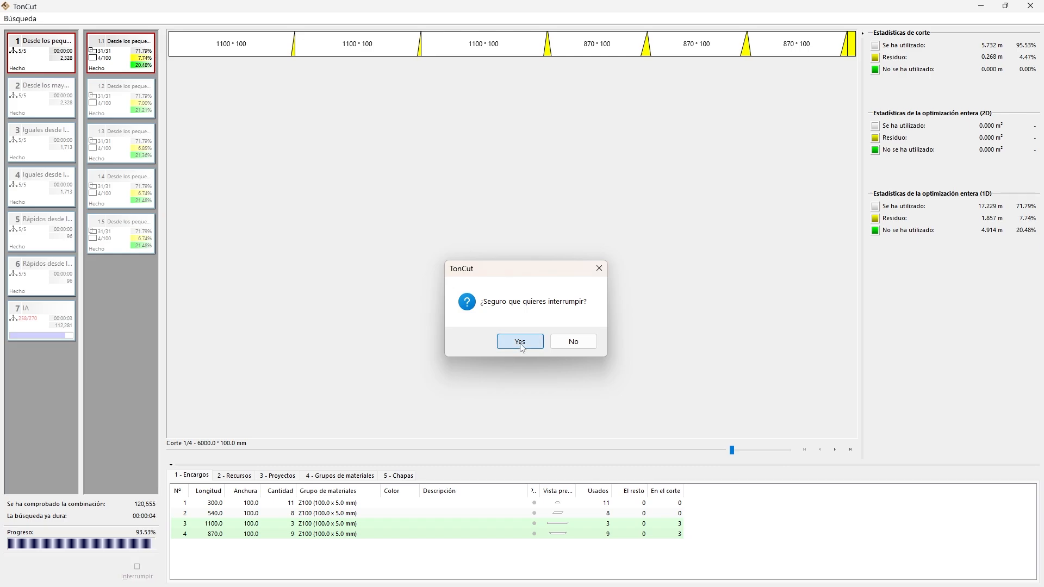
Examine the remaining cutting layouts obtained without mitre cutting, up to the last one, and discard the results.
{"action": "left_click", "coordinate": [837, 450]}
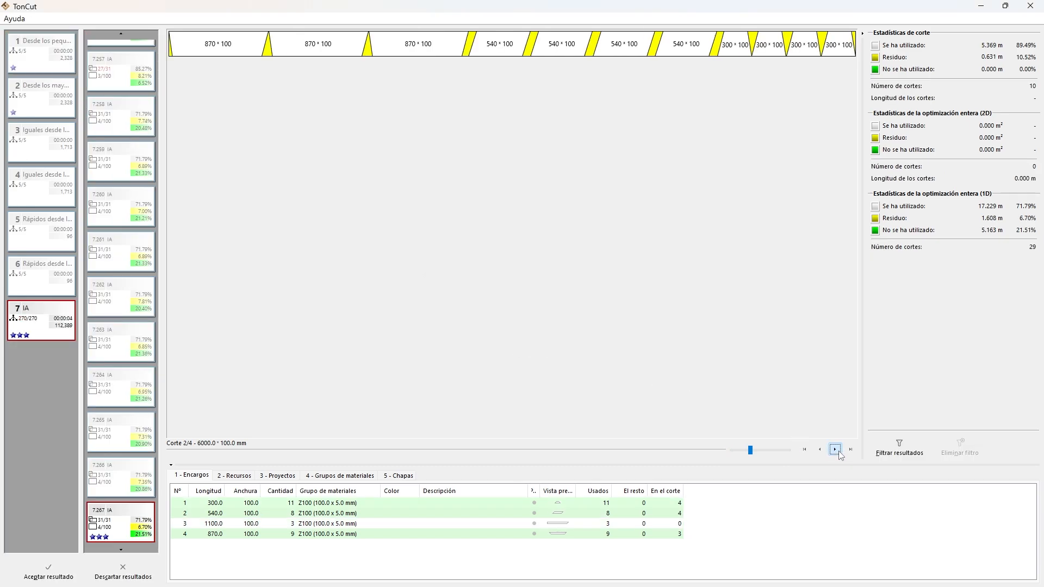
{"action": "left_click", "coordinate": [837, 451]}
{"action": "left_click", "coordinate": [837, 450]}
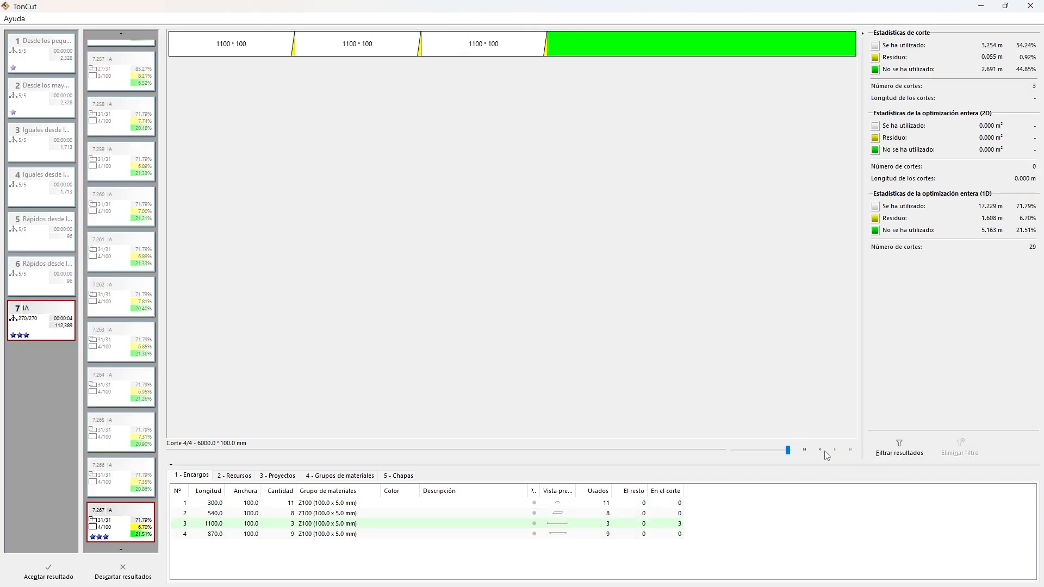
{"action": "left_click", "coordinate": [114, 573]}
Re-enable mitre cutting (Corte de ingletes) for the machine Device 1D and save the machine settings.
{"action": "left_click", "coordinate": [52, 18]}
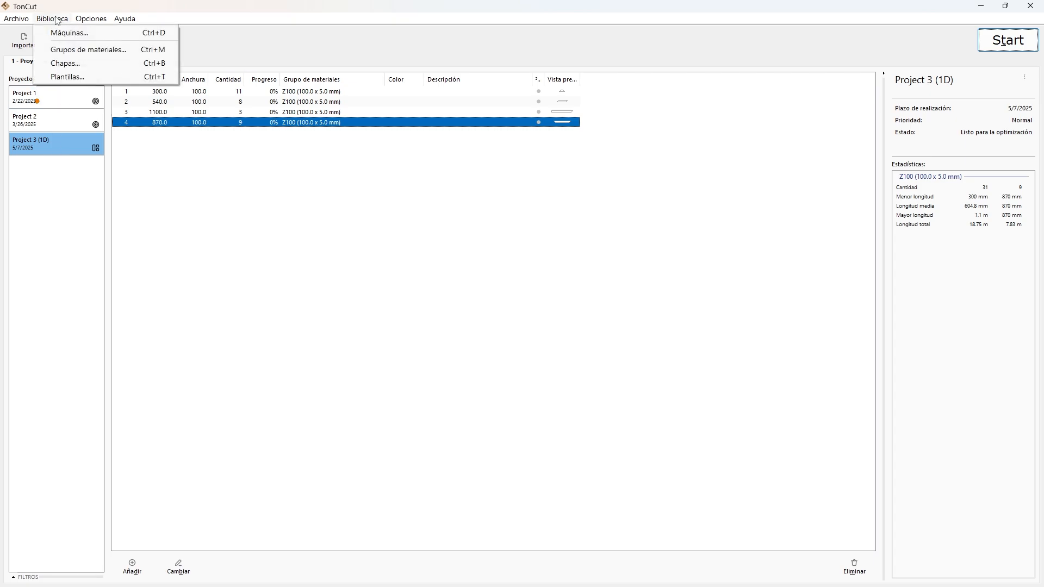
{"action": "left_click", "coordinate": [65, 33]}
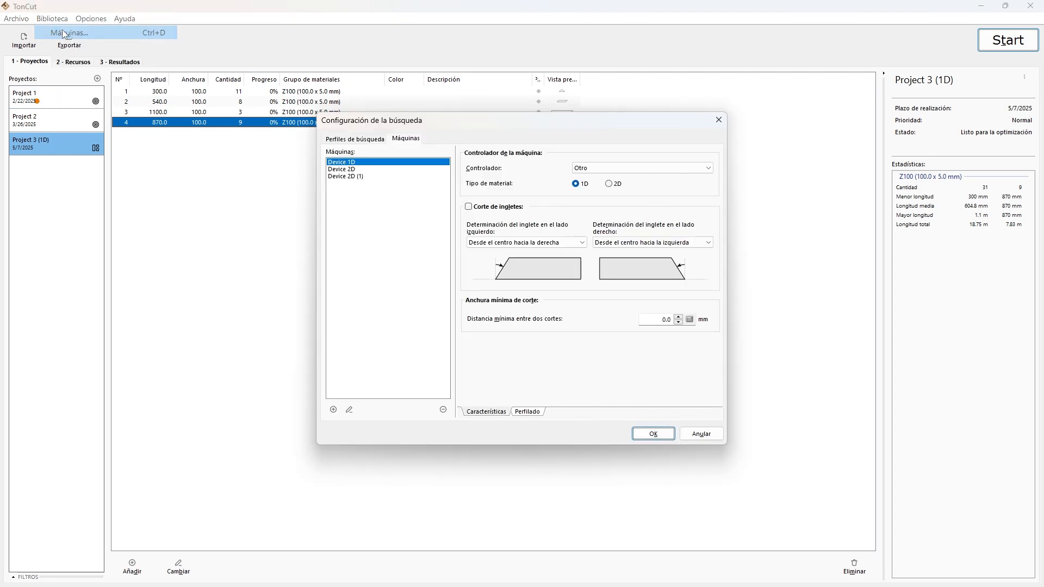
{"action": "left_click", "coordinate": [470, 207]}
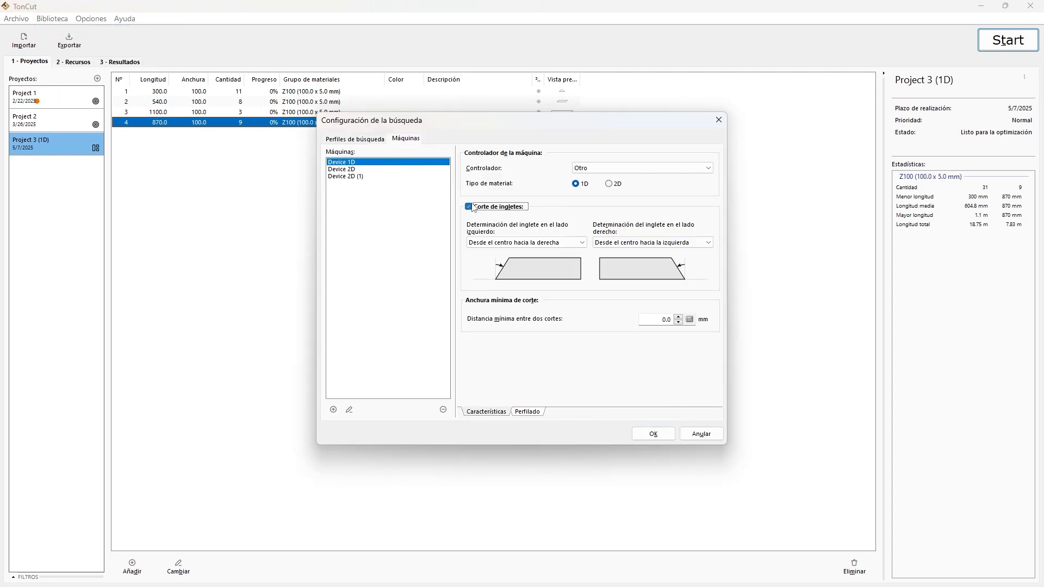
{"action": "left_click", "coordinate": [654, 433]}
Run the optimization for all projects and material groups with "Tiempo más corto de producción" as the best-solution criterion.
{"action": "left_click", "coordinate": [1008, 40]}
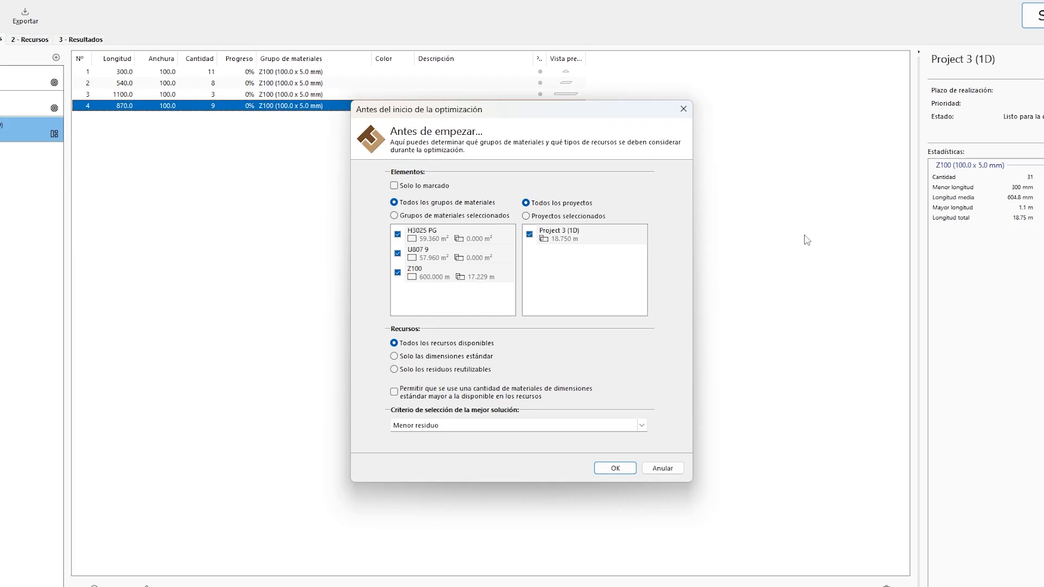
{"action": "left_click", "coordinate": [630, 414]}
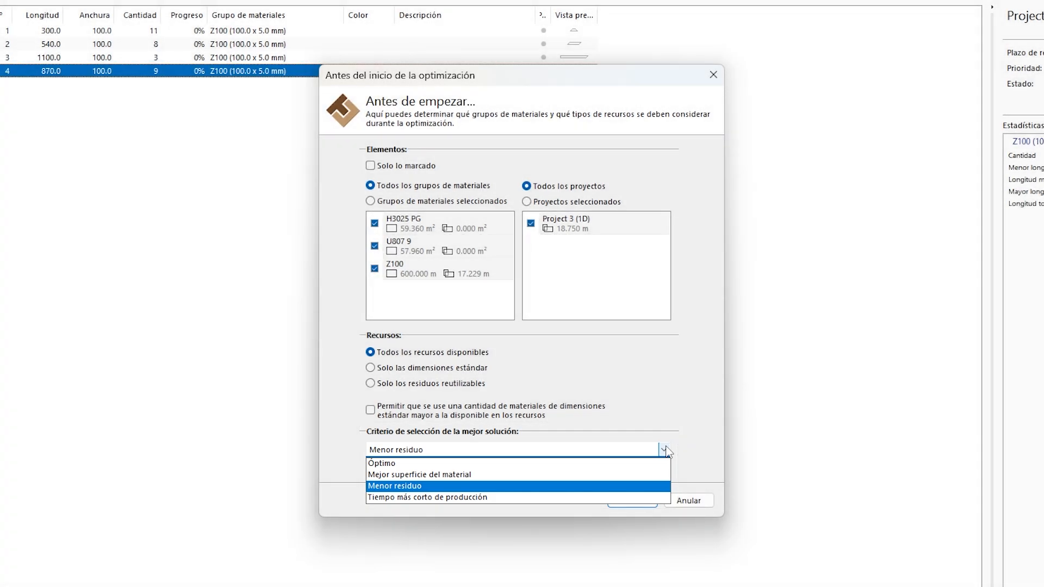
{"action": "left_click", "coordinate": [474, 497]}
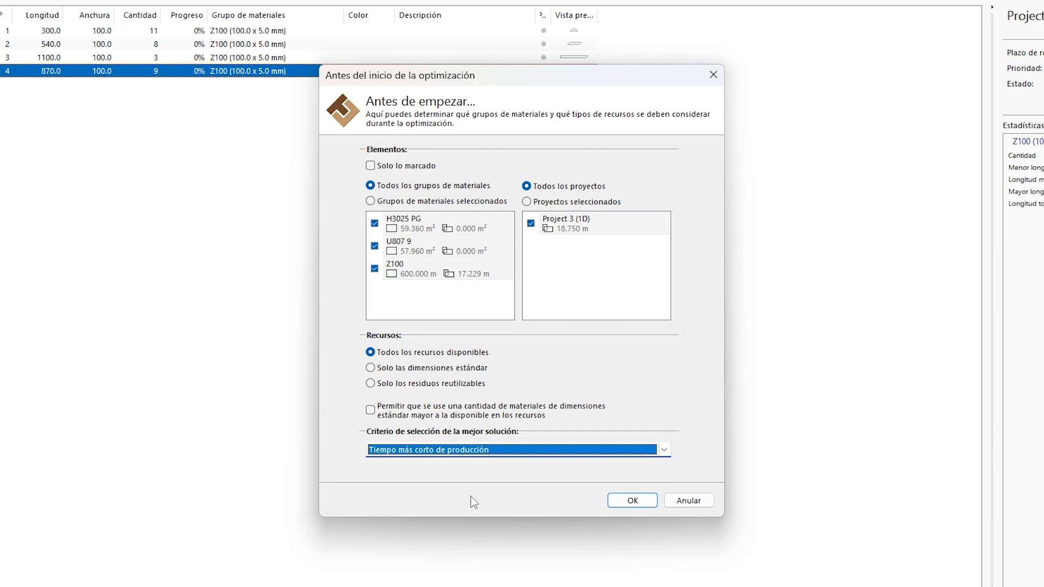
{"action": "left_click", "coordinate": [632, 500]}
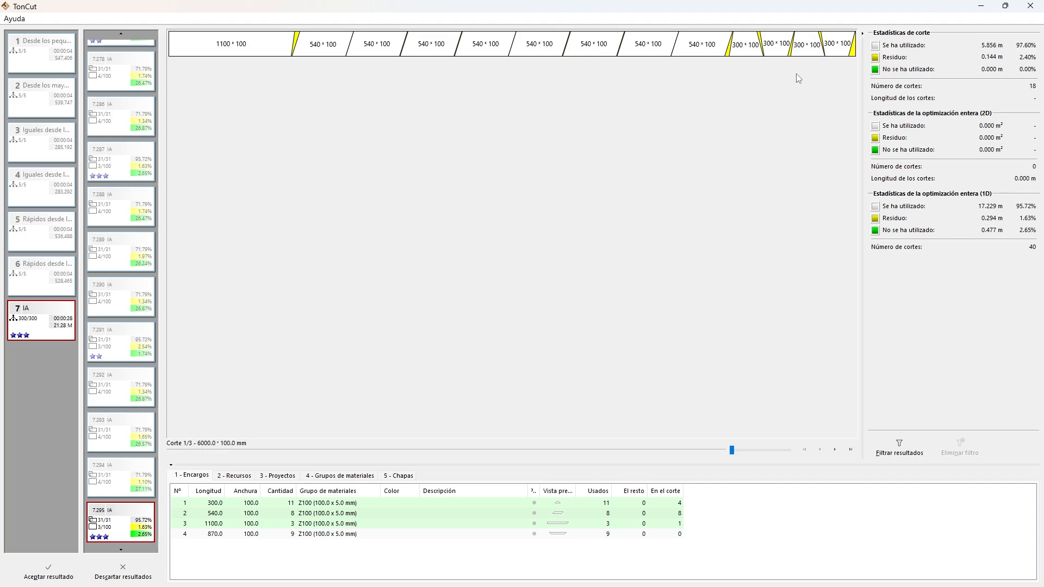
Examine each cutting layout of the mitred result forwards and back to the first, and discard the results.
{"action": "left_click", "coordinate": [836, 450]}
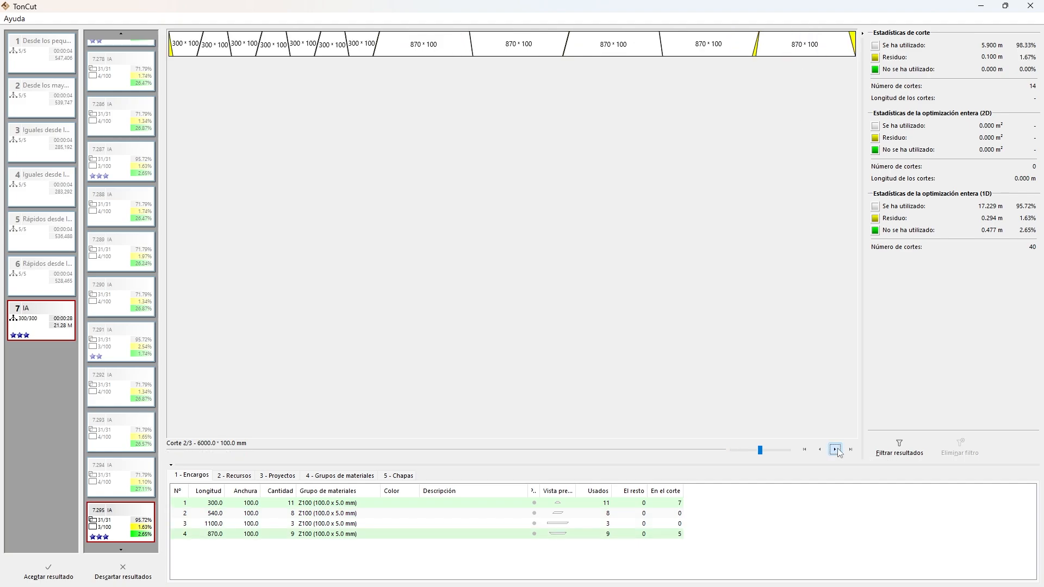
{"action": "left_click", "coordinate": [835, 450]}
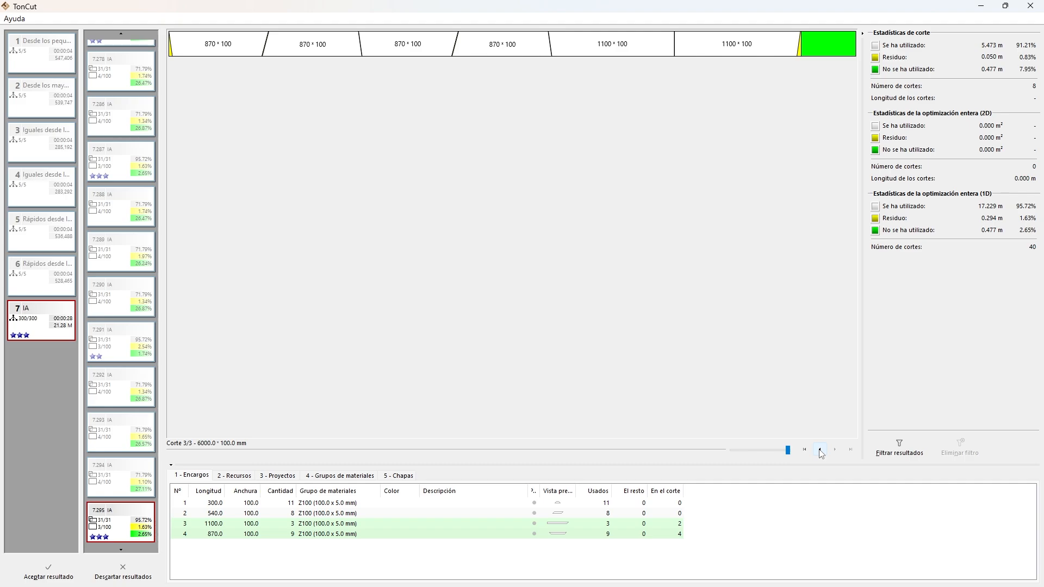
{"action": "left_click", "coordinate": [819, 450]}
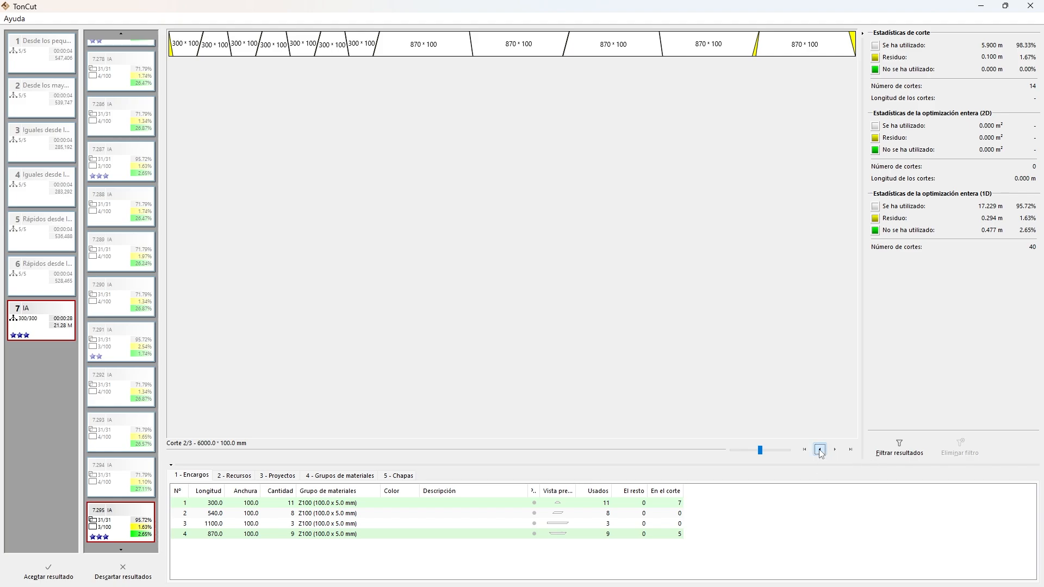
{"action": "left_click", "coordinate": [820, 450]}
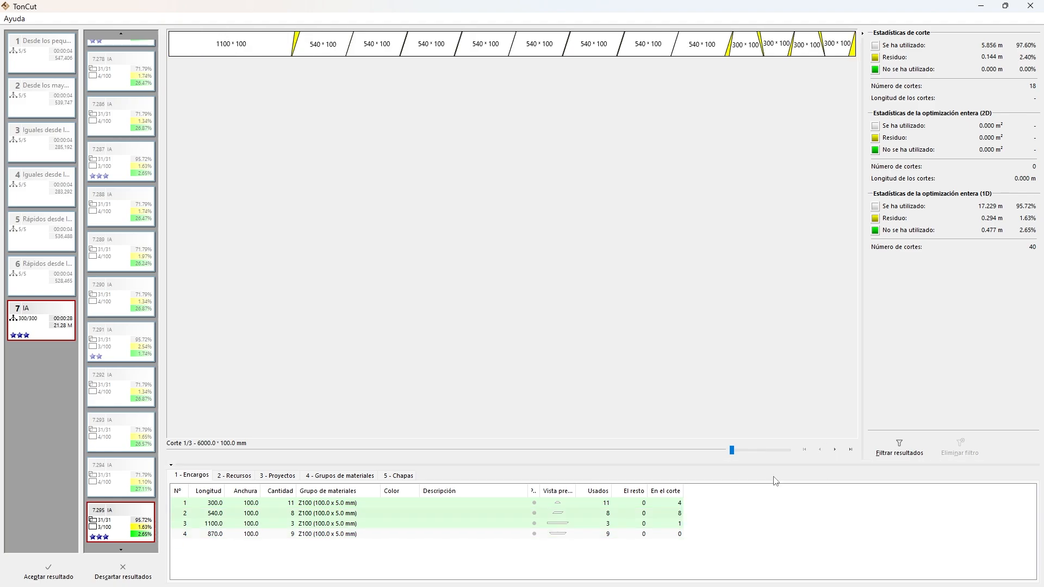
{"action": "left_click", "coordinate": [132, 575]}
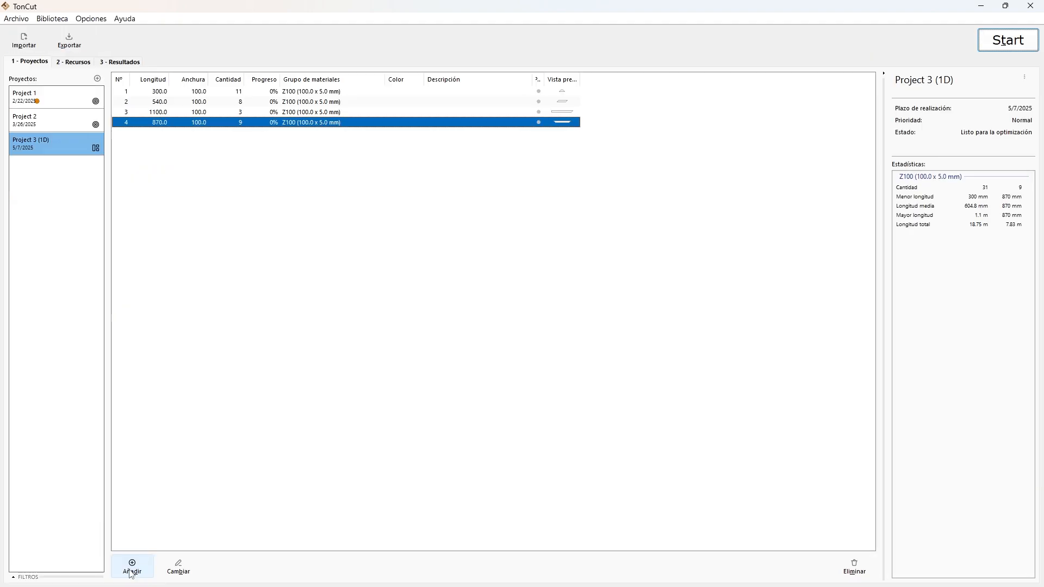
Disable "Se puede girar" and "Se puede dar la vuelta (de atrás a adelante)" for the Z100 material group used by the 6000 mm stock.
{"action": "left_click", "coordinate": [84, 65]}
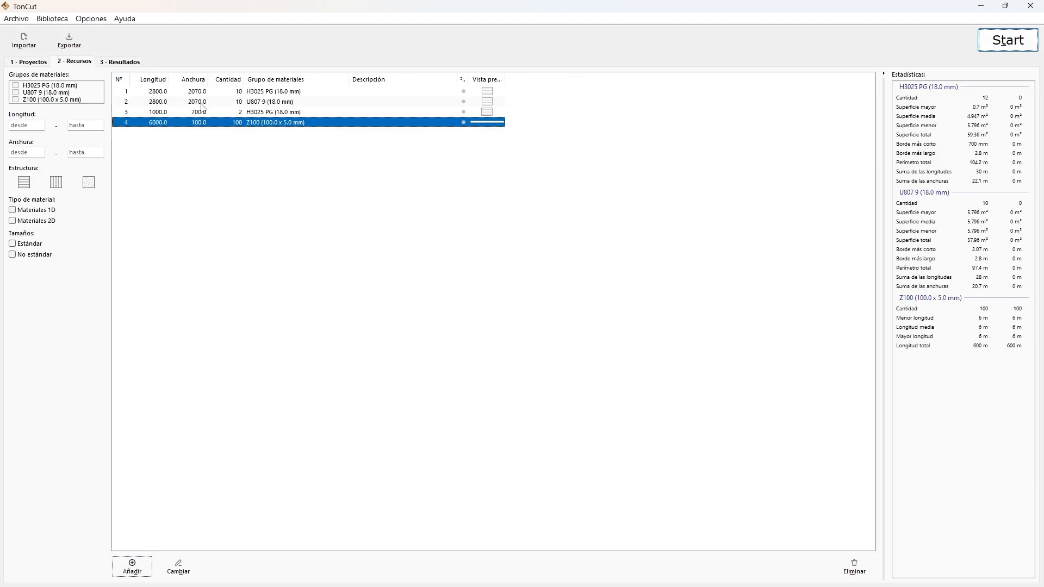
{"action": "right_click", "coordinate": [217, 125]}
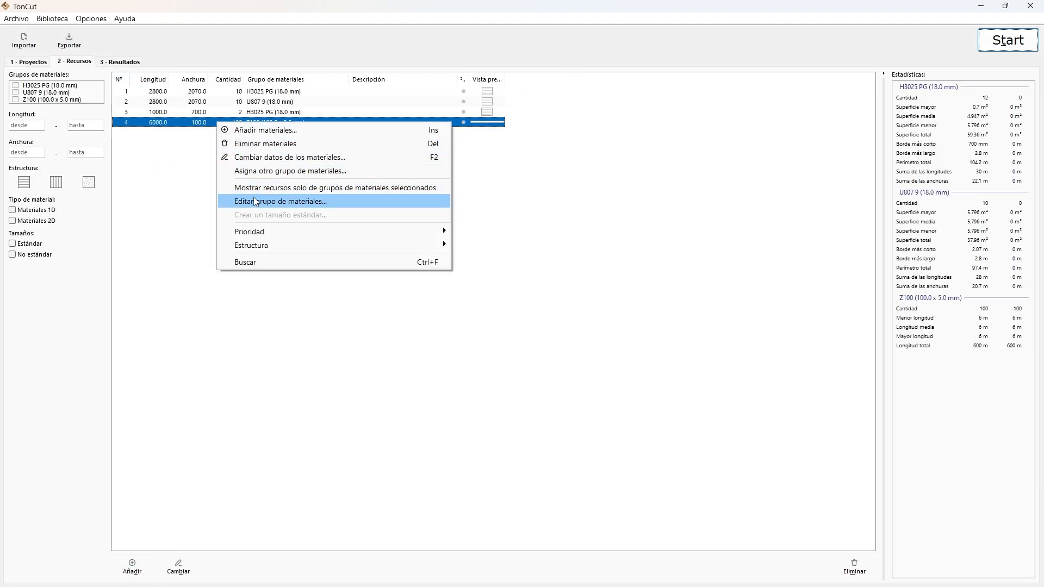
{"action": "left_click", "coordinate": [256, 204]}
{"action": "left_click", "coordinate": [318, 357]}
{"action": "left_click", "coordinate": [318, 373]}
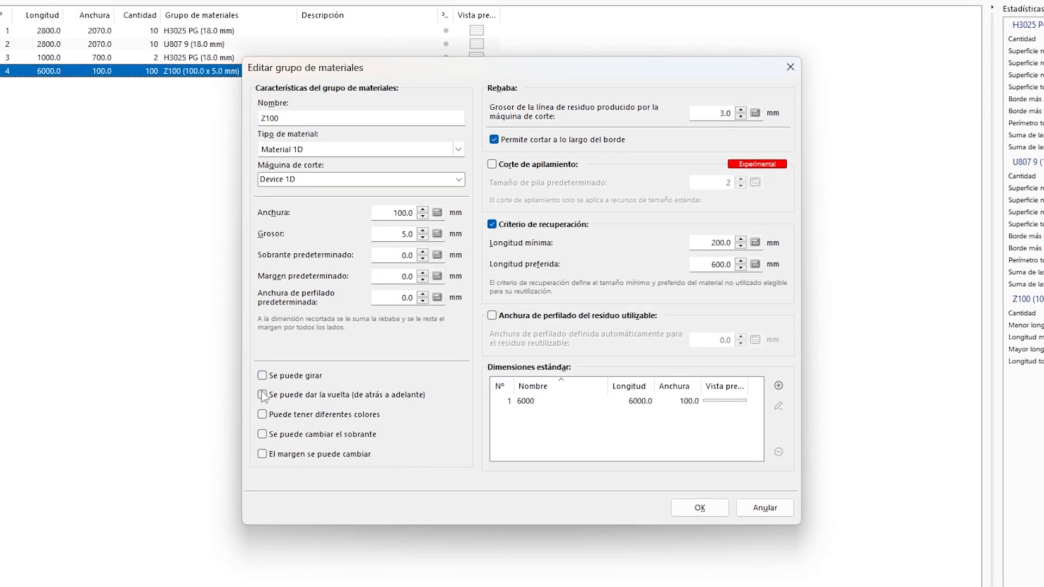
{"action": "left_click", "coordinate": [700, 508]}
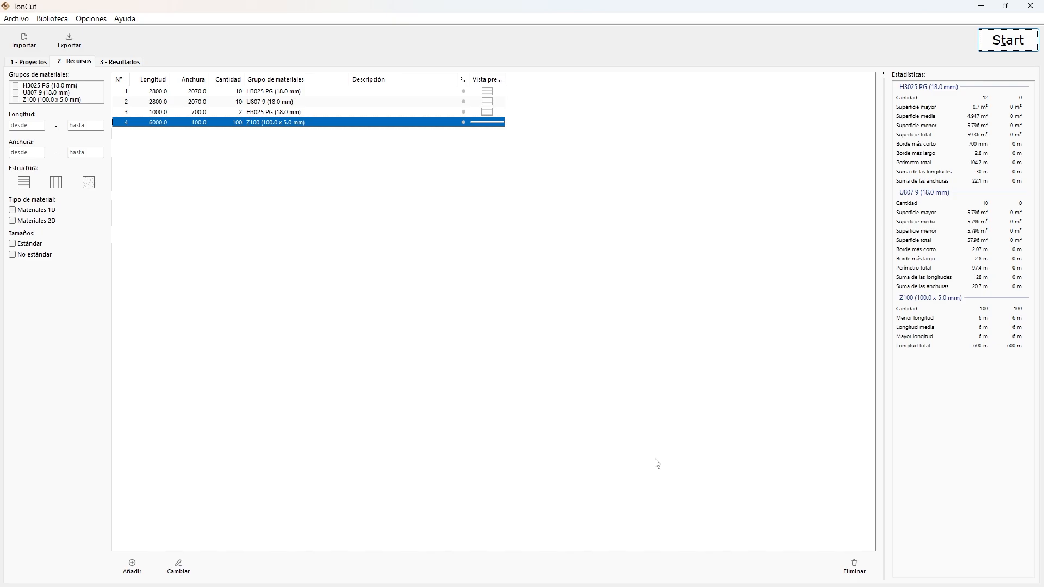
Run the optimization for all projects and material groups with "Menor residuo" as the best-solution criterion.
{"action": "left_click", "coordinate": [984, 44]}
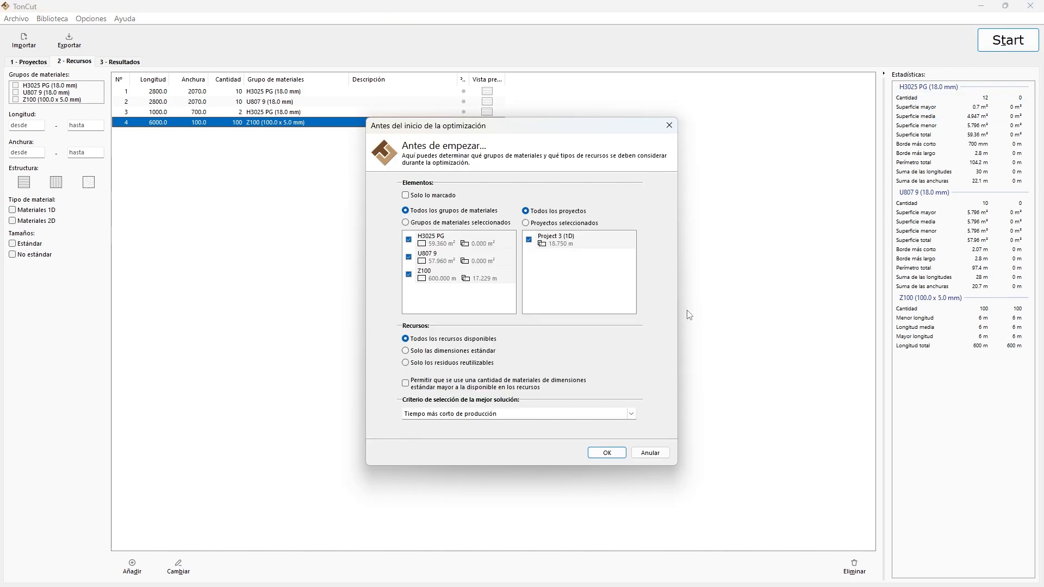
{"action": "left_click", "coordinate": [631, 414]}
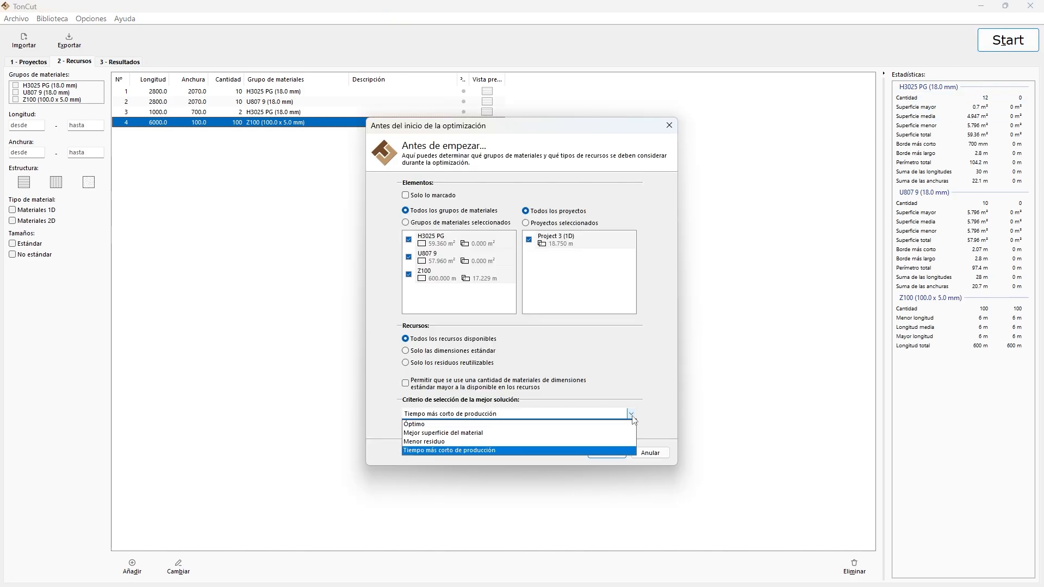
{"action": "left_click", "coordinate": [460, 441]}
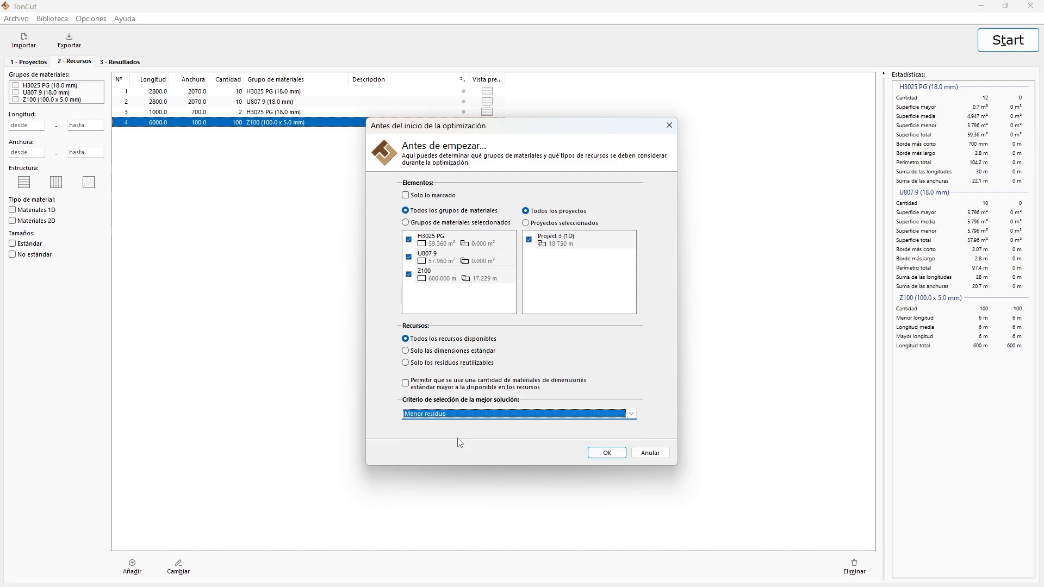
{"action": "left_click", "coordinate": [615, 455]}
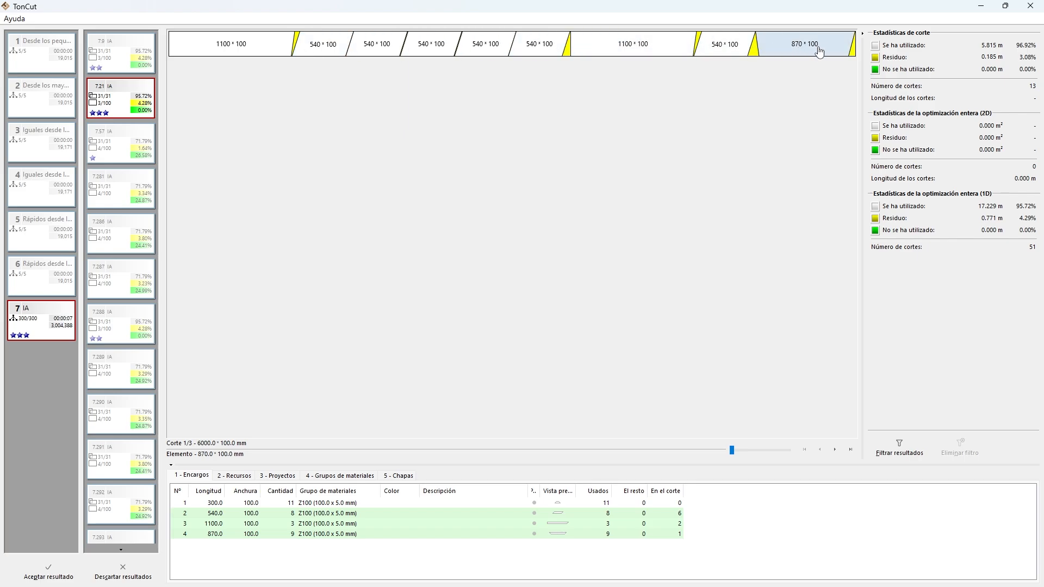
Examine each cutting layout obtained without rotating or flipping the material, and return to the first one.
{"action": "left_click", "coordinate": [836, 449]}
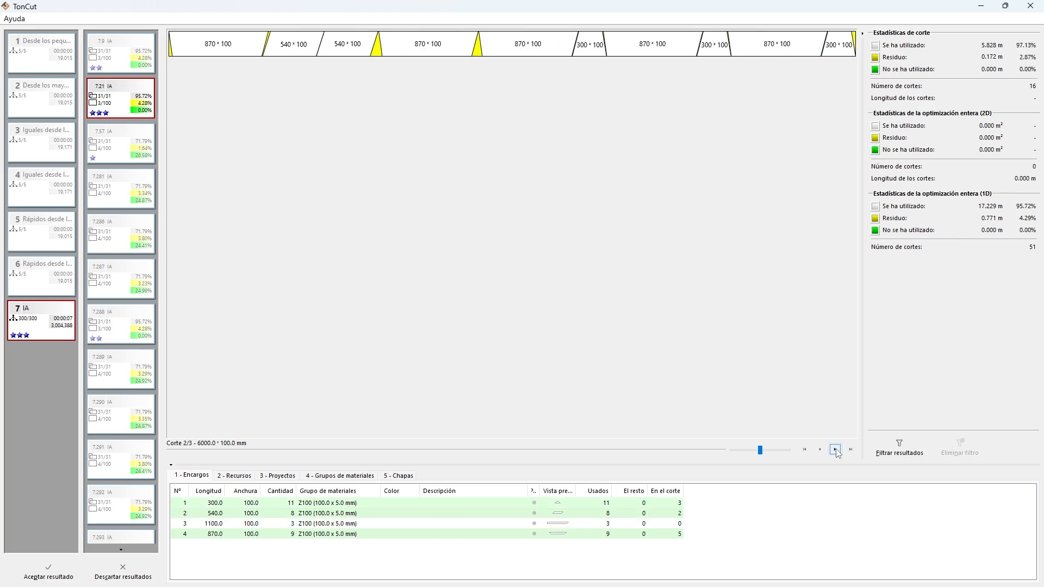
{"action": "left_click", "coordinate": [836, 450]}
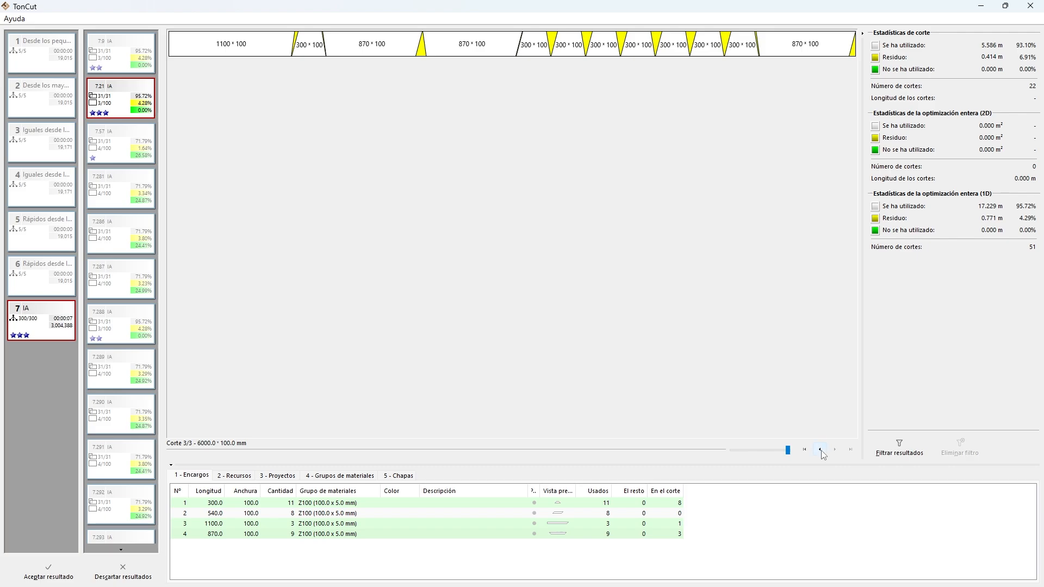
{"action": "left_click", "coordinate": [819, 449]}
{"action": "left_click", "coordinate": [820, 451]}
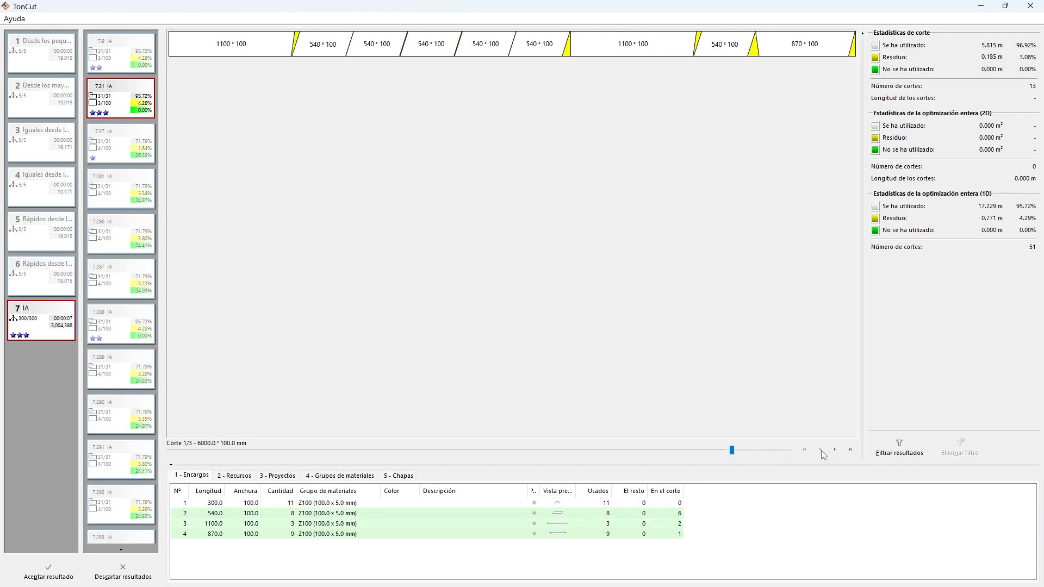